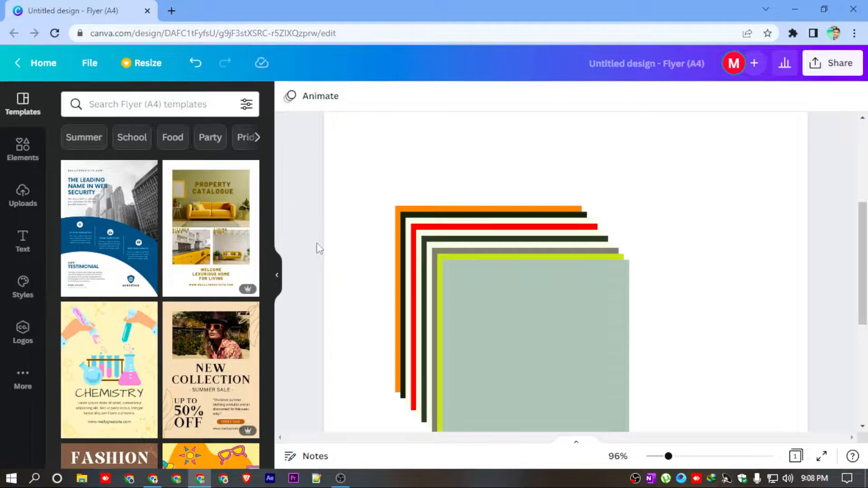
# - Select successively deeper squares in the overlapping stack, starting from the grey-green square in front
pyautogui.scroll(-2, 452, 280)
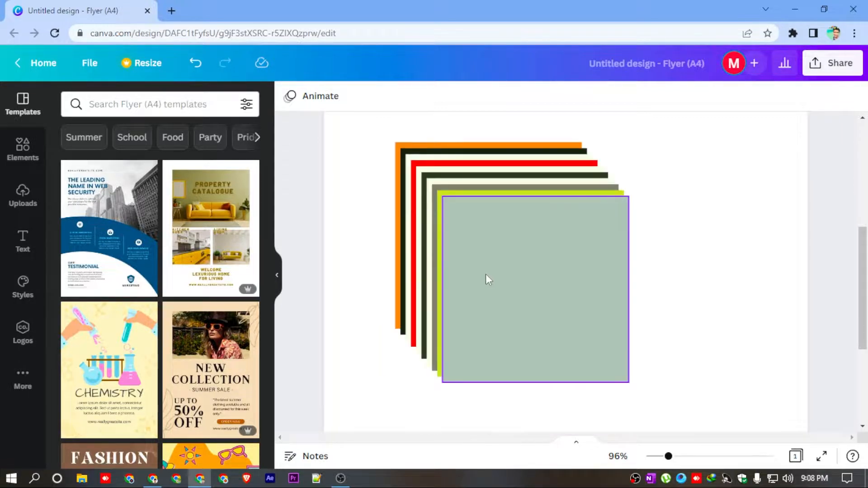
pyautogui.click(486, 275)
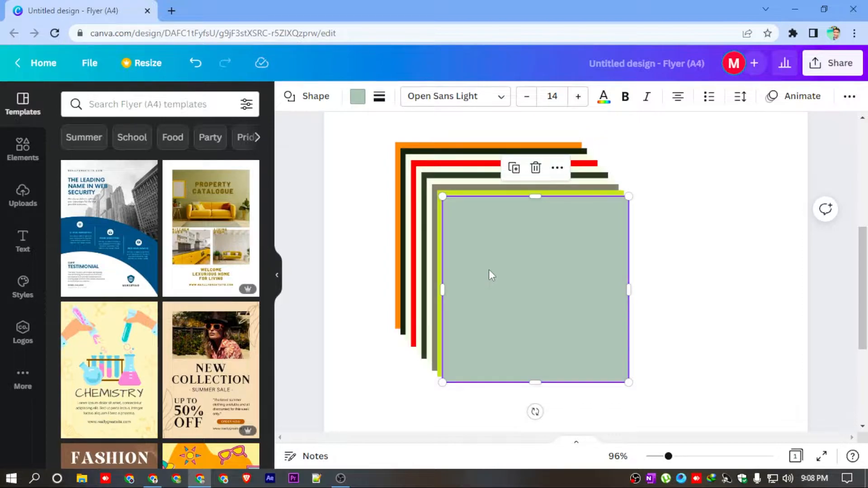
pyautogui.keyDown('ctrl'); pyautogui.click(490, 270); pyautogui.keyUp('ctrl')
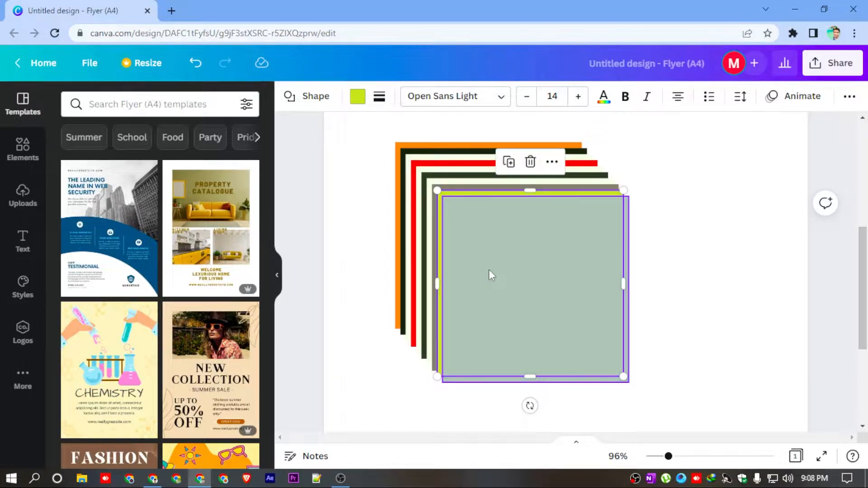
pyautogui.keyDown('ctrl'); pyautogui.click(489, 270); pyautogui.keyUp('ctrl')
pyautogui.keyDown('ctrl'); pyautogui.click(489, 270); pyautogui.keyUp('ctrl')
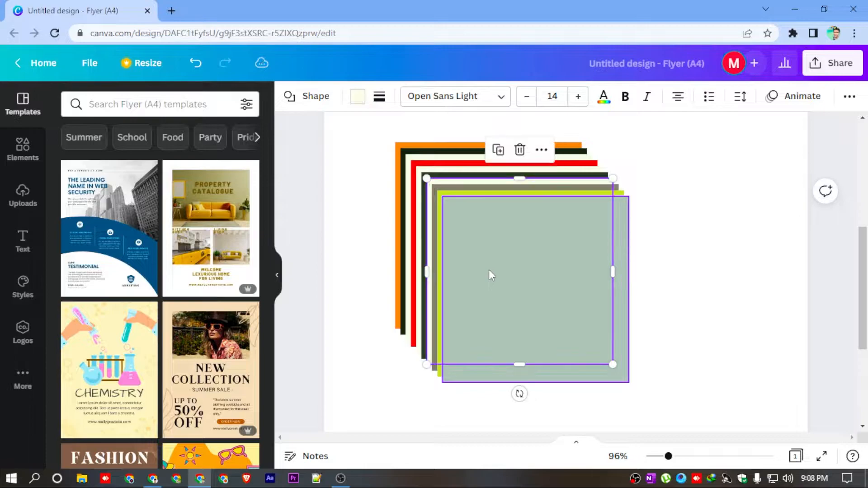
pyautogui.keyDown('ctrl'); pyautogui.click(489, 269); pyautogui.keyUp('ctrl')
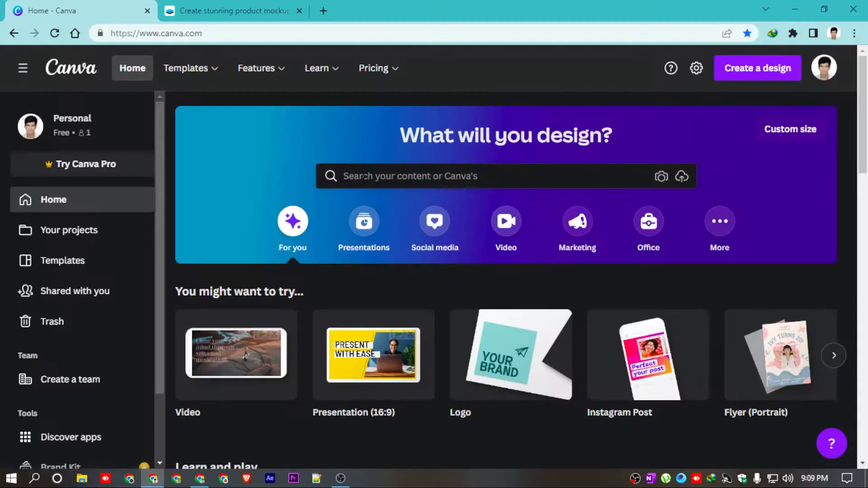
# - Search the templates for "book" and open the First Date romance ebook cover as a design
pyautogui.click(364, 176)
pyautogui.write('b')
pyautogui.write('ook')
pyautogui.press('Return')
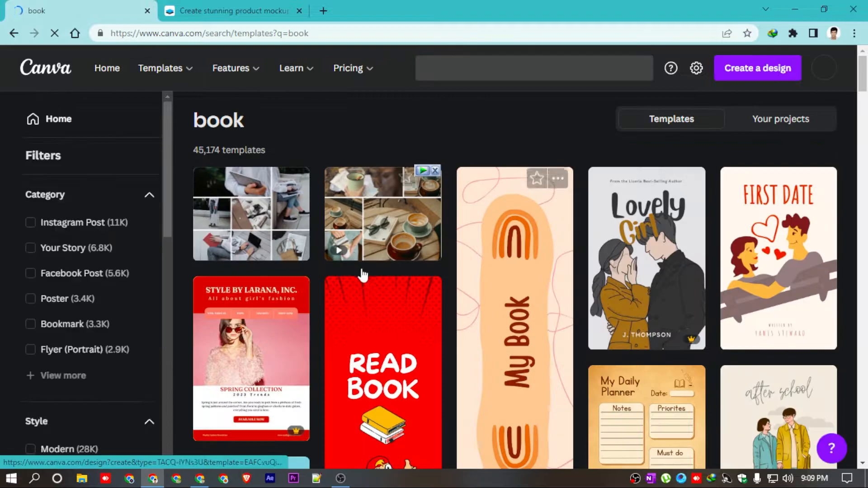
pyautogui.scroll(-2, 269, 244)
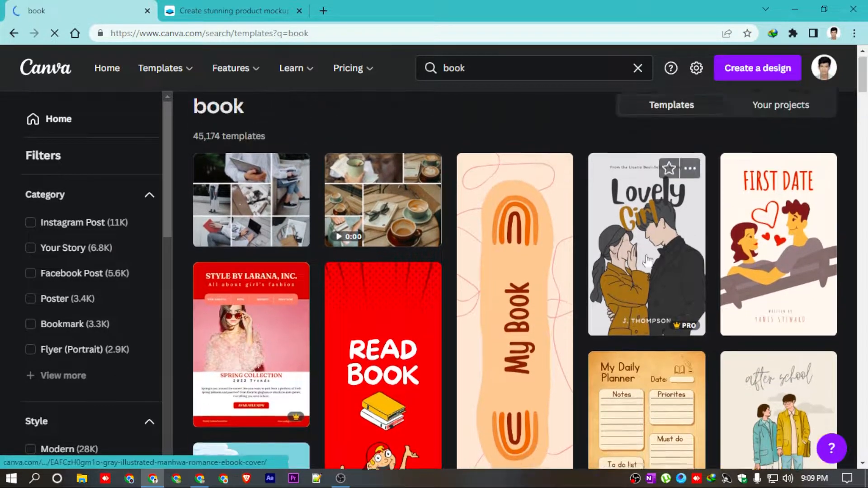
pyautogui.click(771, 268)
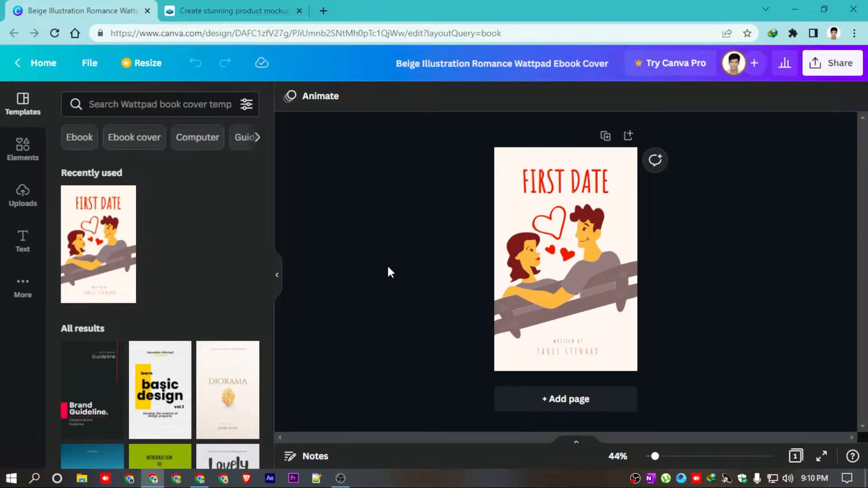
pyautogui.moveTo(454, 189); pyautogui.dragTo(603, 295)
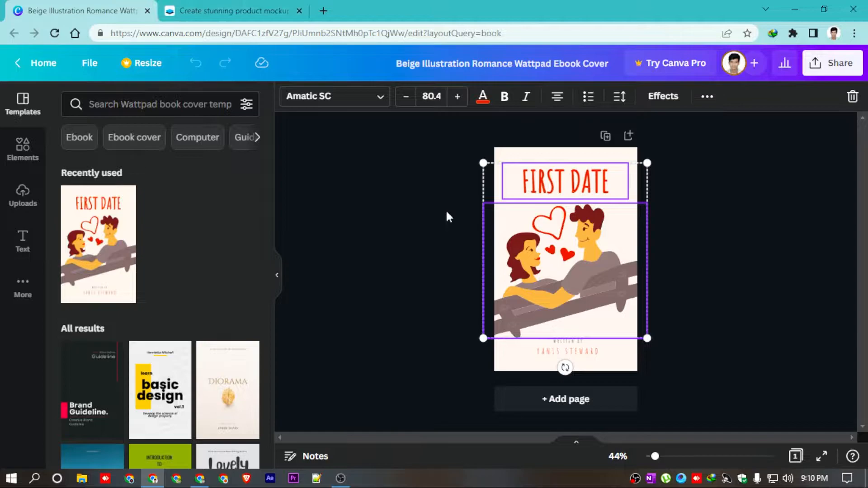
pyautogui.press('Escape')
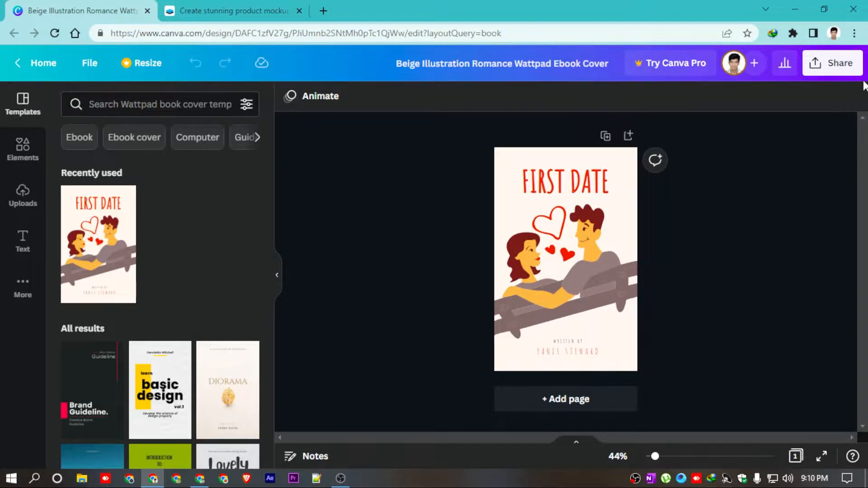
# - Find Smartmockups among the sharing options, save the First Date cover to it, and return to editing
pyautogui.click(832, 63)
pyautogui.click(666, 392)
pyautogui.scroll(-10, 711, 285)
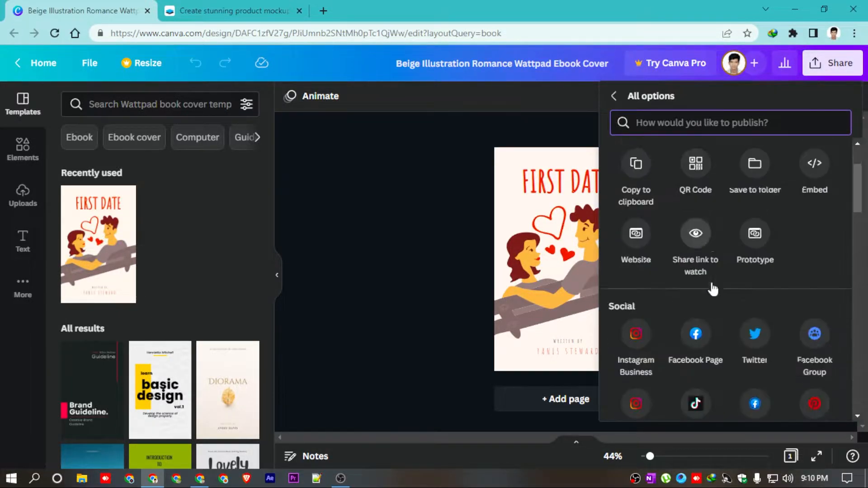
pyautogui.scroll(-5, 712, 282)
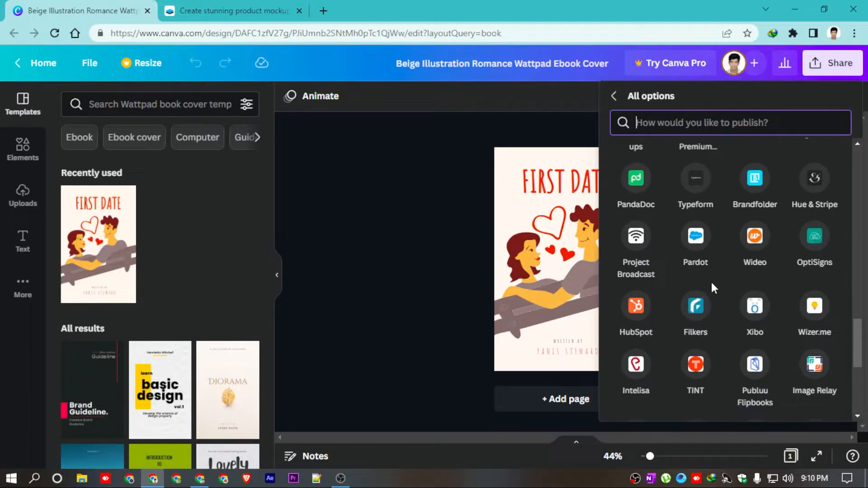
pyautogui.write('sma')
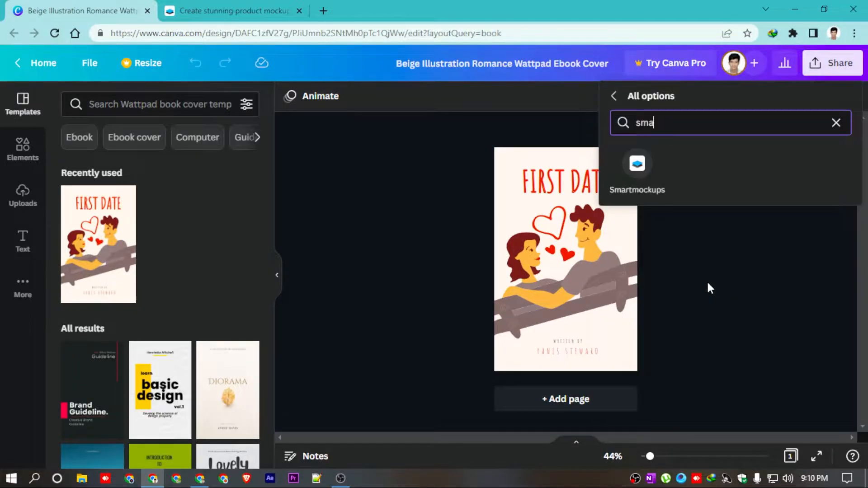
pyautogui.click(644, 180)
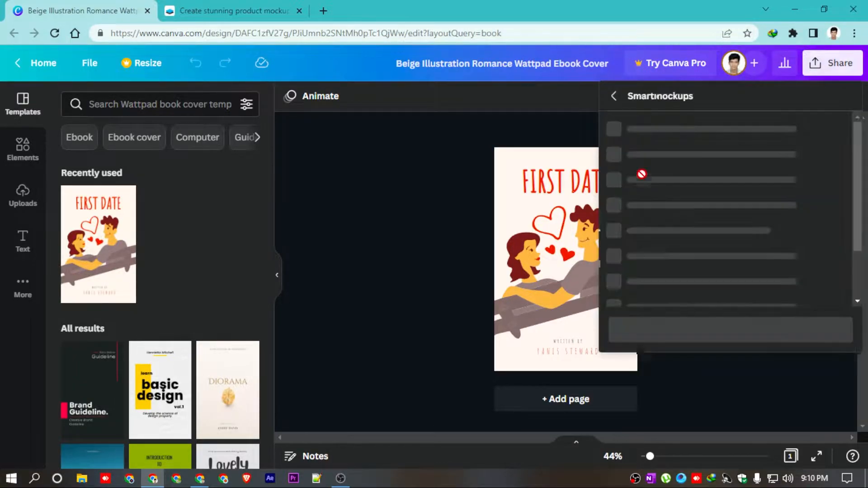
pyautogui.click(690, 156)
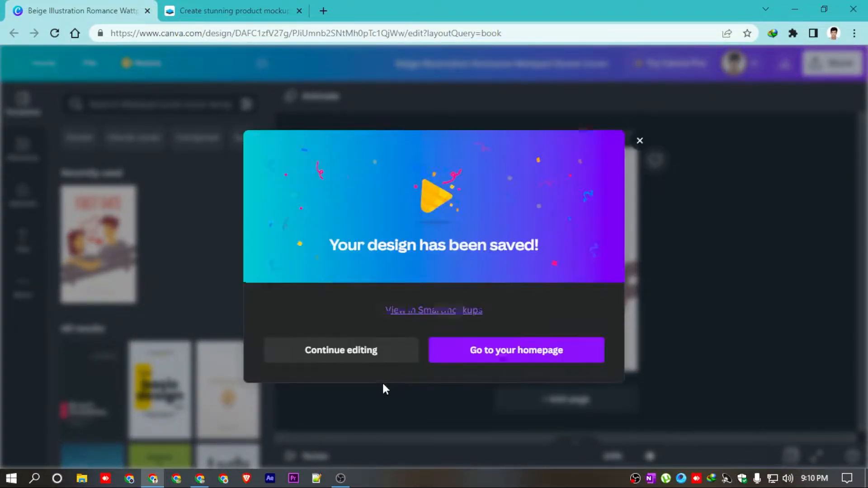
pyautogui.click(358, 354)
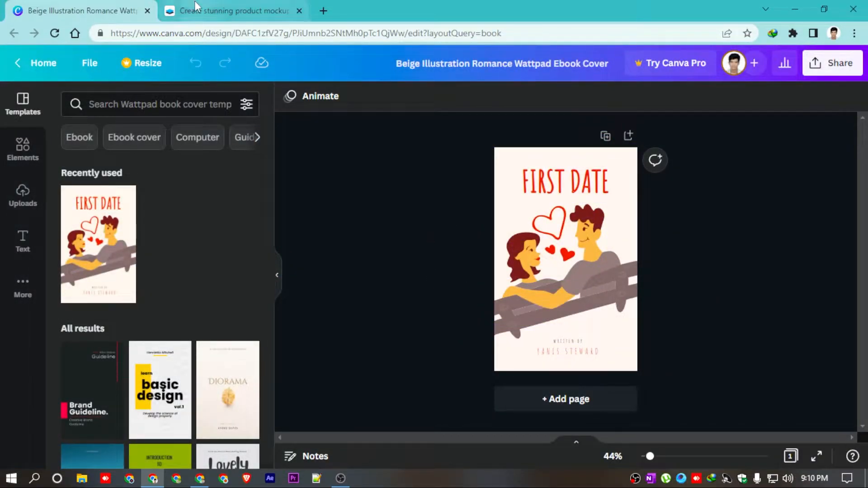
# - Switch to the Smartmockups site and open the 9x7 inch book in the white scene mockup from the print books category
pyautogui.click(209, 8)
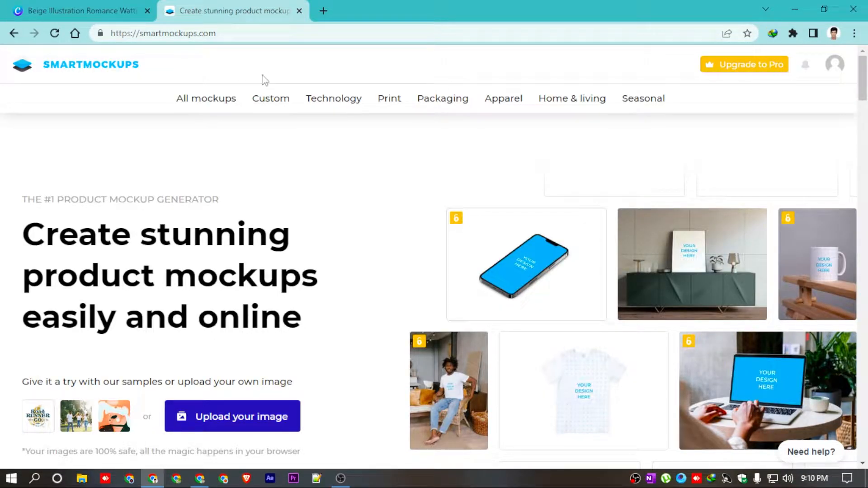
pyautogui.scroll(-1, 473, 246)
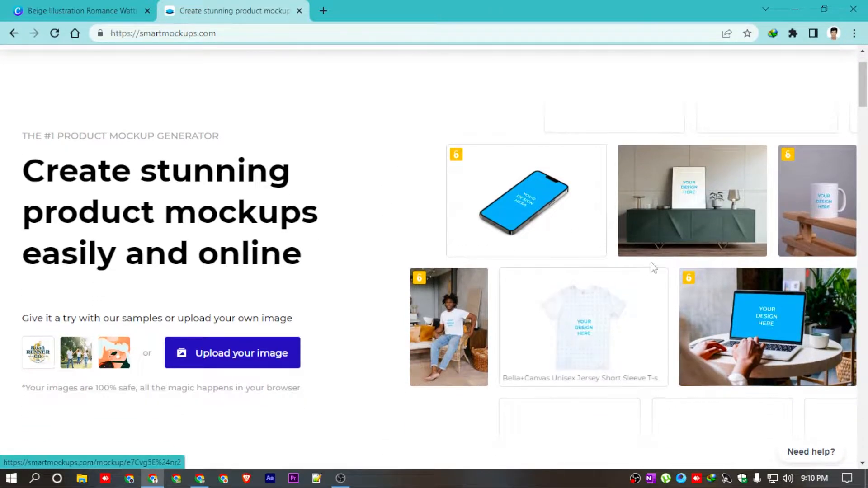
pyautogui.scroll(1, 634, 306)
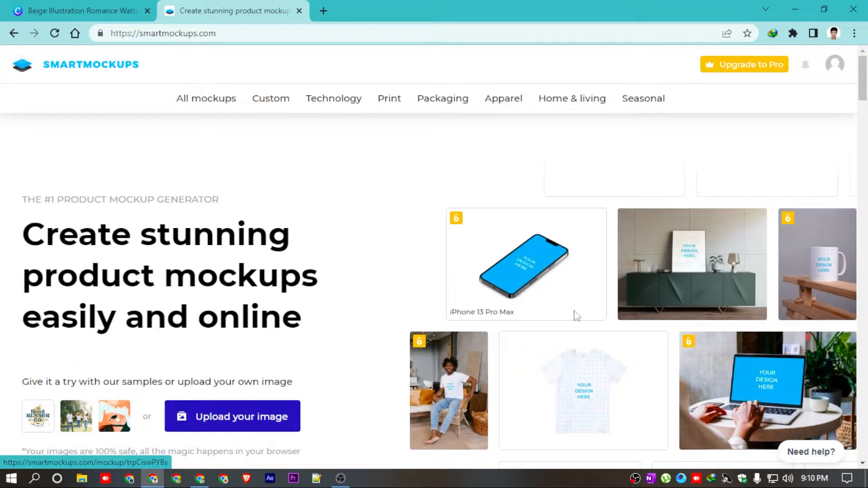
pyautogui.moveTo(387, 105)
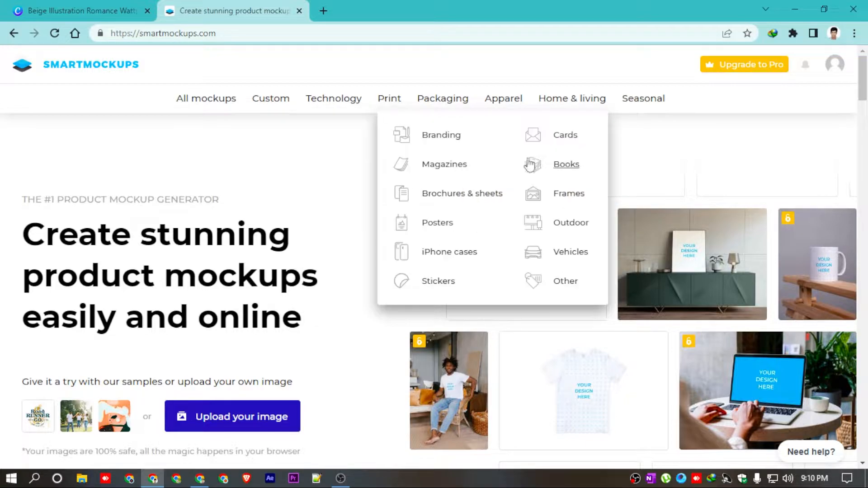
pyautogui.click(567, 165)
pyautogui.scroll(-1, 478, 287)
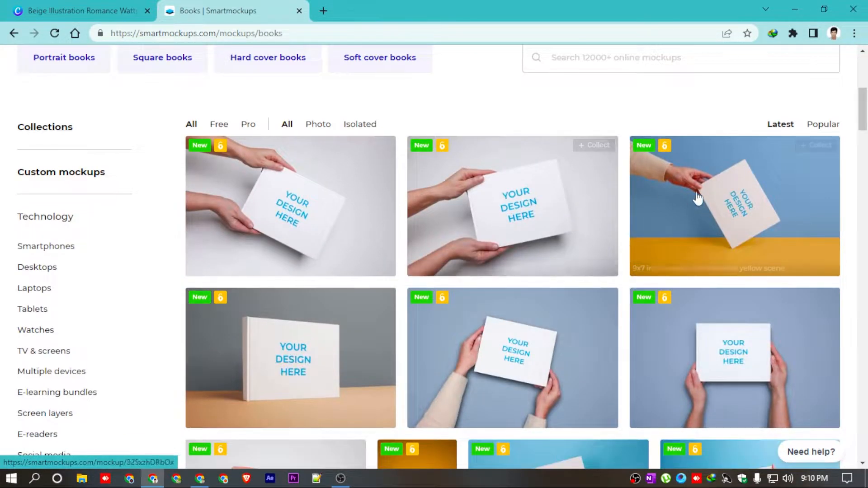
pyautogui.click(591, 216)
pyautogui.scroll(-4, 565, 249)
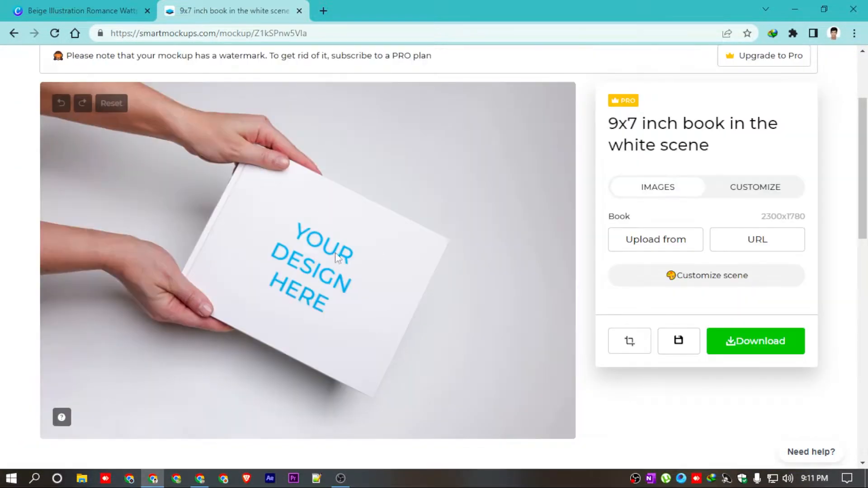
# - Load the published First Date design from Canva as the book mockup's cover image
pyautogui.click(659, 244)
pyautogui.click(678, 179)
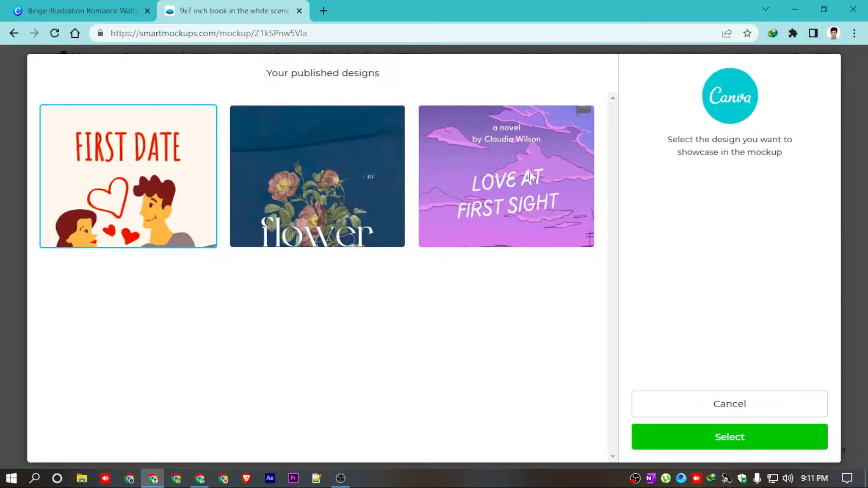
pyautogui.doubleClick(137, 184)
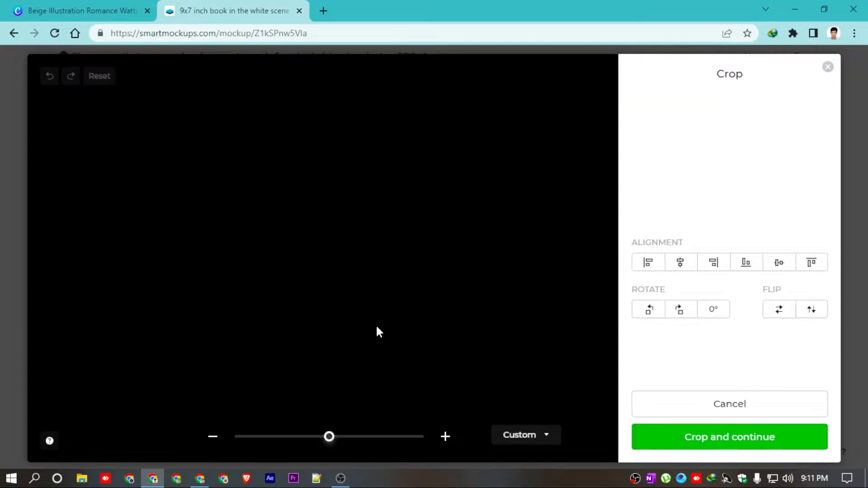
# - Crop the First Date cover with its full height fitted to the crop area, and download the finished mockup
pyautogui.moveTo(329, 437)
pyautogui.mouseDown()
pyautogui.moveTo(322, 438)
pyautogui.moveTo(333, 443)
pyautogui.mouseUp()
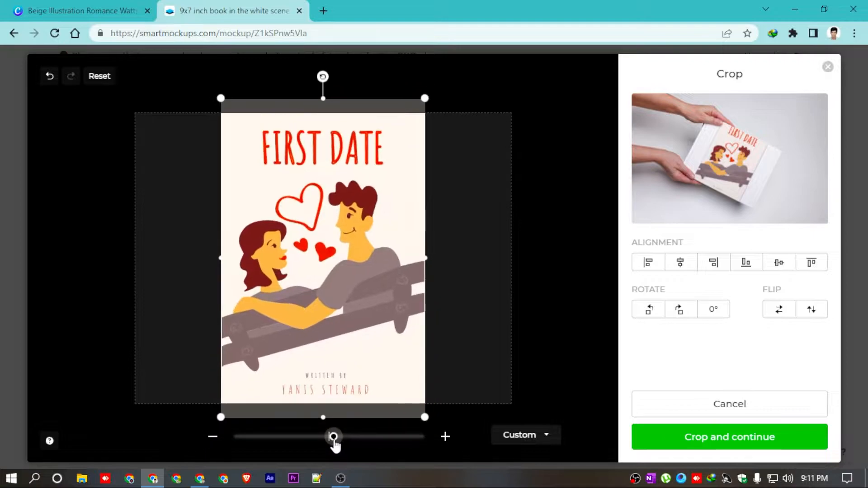
pyautogui.scroll(-1, 540, 250)
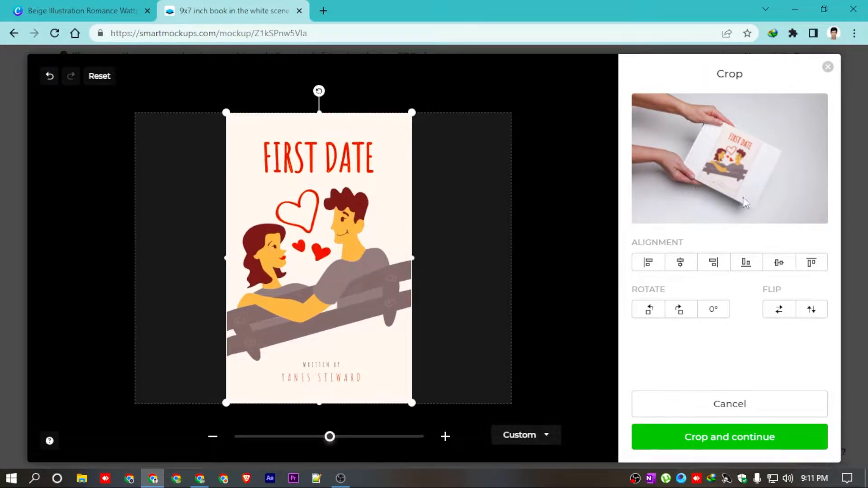
pyautogui.click(701, 445)
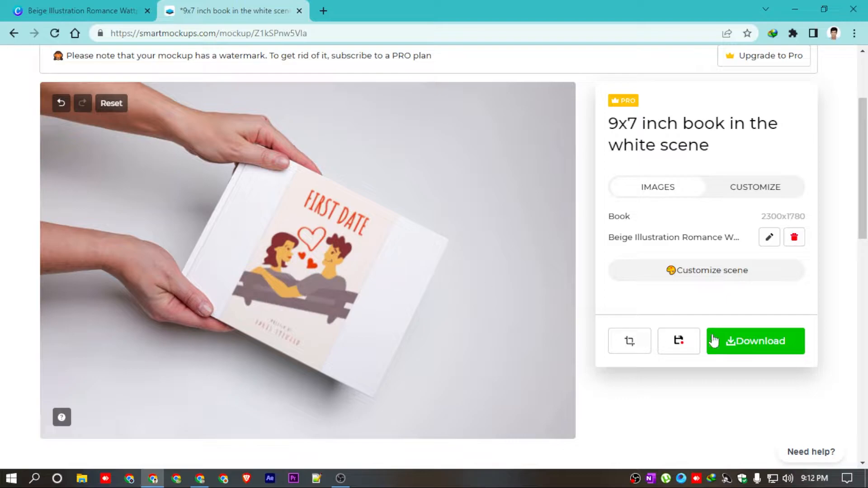
pyautogui.click(747, 349)
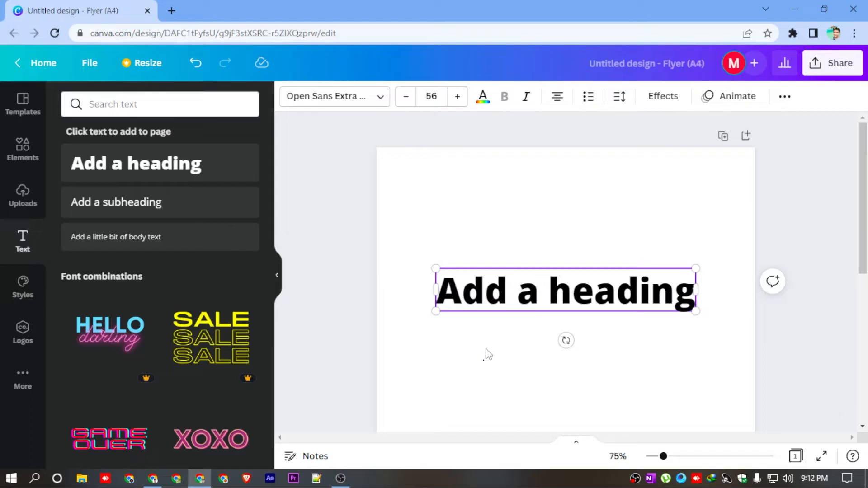
# - In the Canva flyer design, apply the Shadow text effect to the "Add a heading" text
pyautogui.click(485, 353)
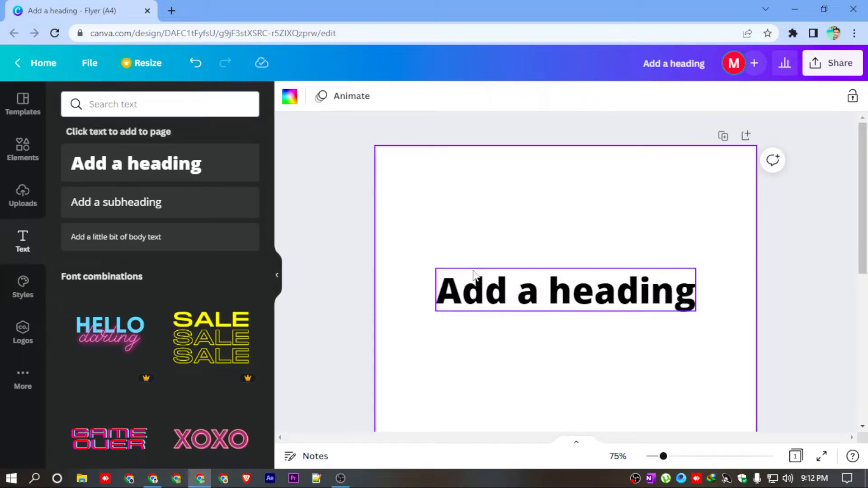
pyautogui.click(476, 308)
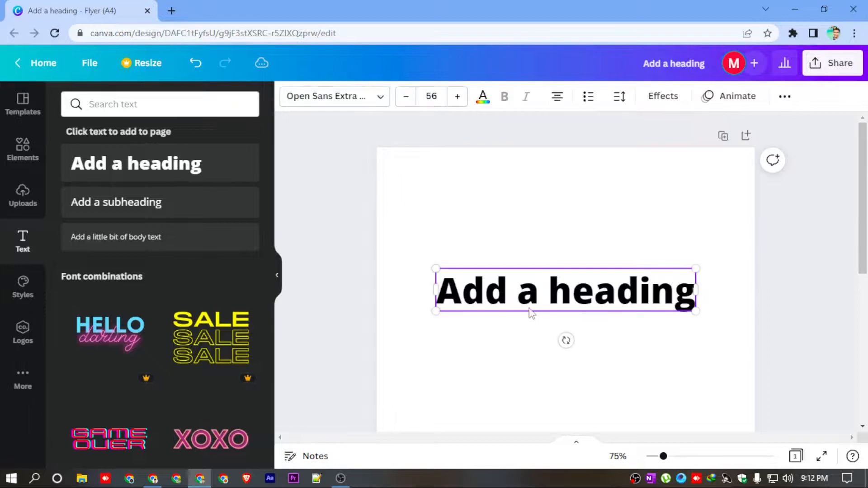
pyautogui.click(663, 95)
pyautogui.click(155, 181)
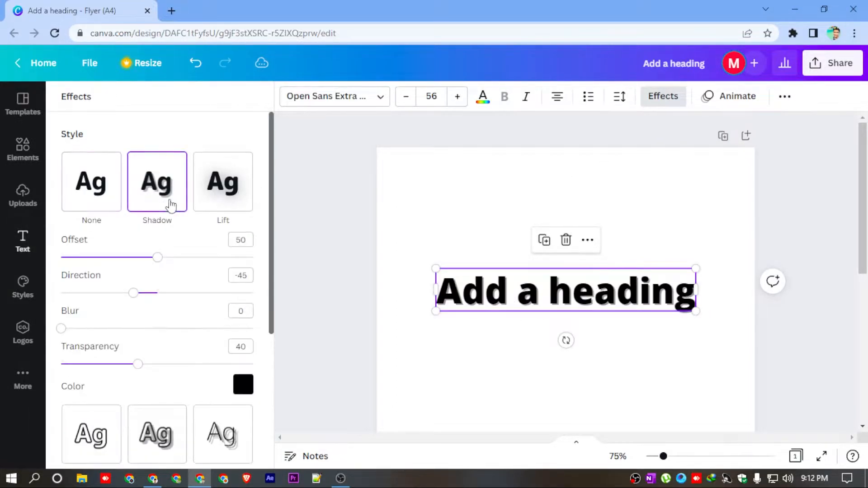
# - Set the heading shadow's offset to 85, direction to 116, blur to 0 and transparency to 46, keeping the shadow black
pyautogui.moveTo(161, 262); pyautogui.dragTo(225, 259)
pyautogui.moveTo(133, 293); pyautogui.dragTo(219, 294)
pyautogui.moveTo(64, 329)
pyautogui.mouseDown()
pyautogui.moveTo(197, 326)
pyautogui.moveTo(254, 339)
pyautogui.moveTo(380, 330)
pyautogui.moveTo(271, 349)
pyautogui.moveTo(258, 338)
pyautogui.moveTo(61, 329)
pyautogui.mouseUp()
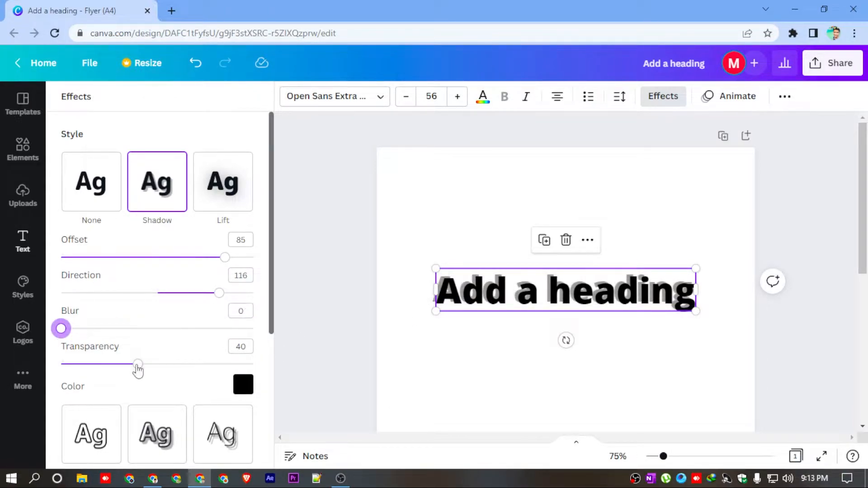
pyautogui.moveTo(138, 369)
pyautogui.mouseDown()
pyautogui.moveTo(247, 367)
pyautogui.moveTo(149, 363)
pyautogui.mouseUp()
pyautogui.click(243, 385)
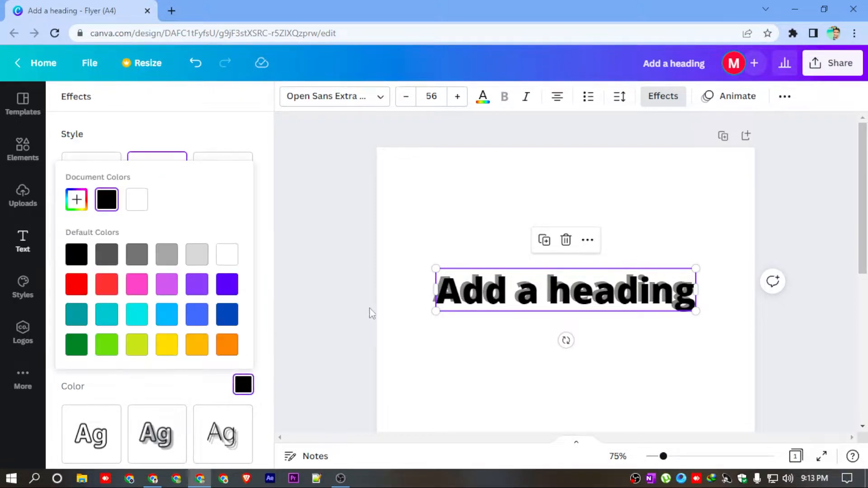
pyautogui.scroll(-4, 78, 200)
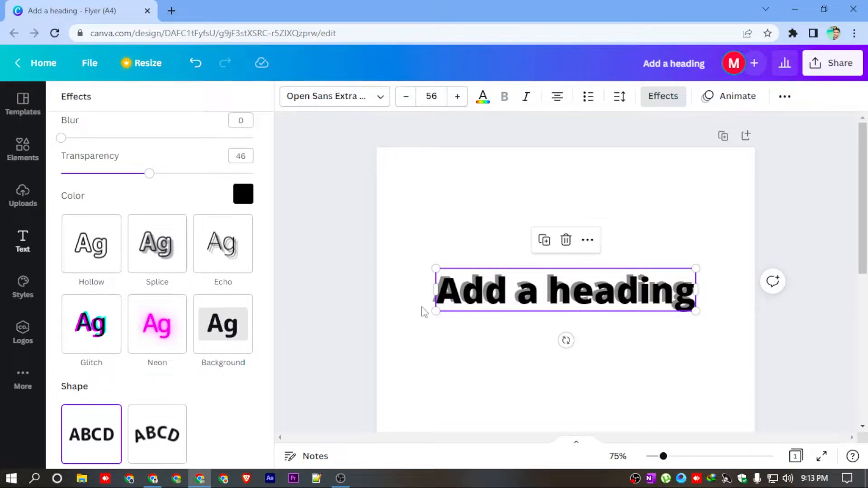
pyautogui.press('Escape')
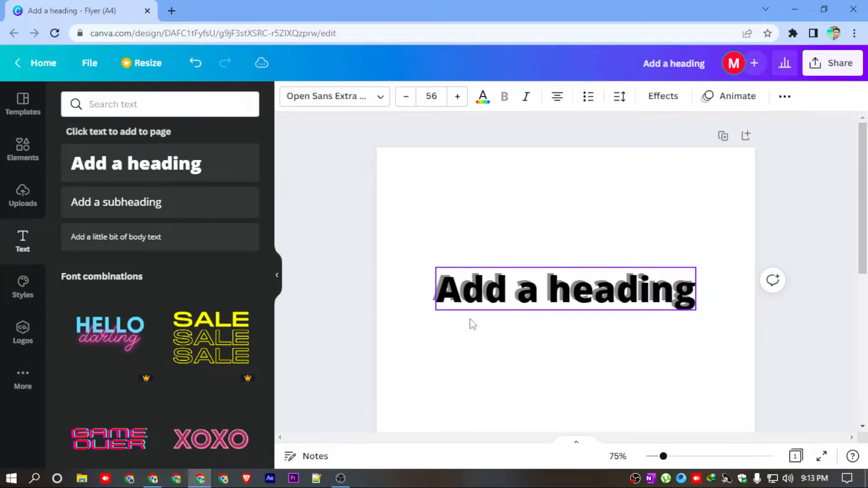
# - Nudge the "Add a heading" text slightly up, and move it up and back down in larger increments
pyautogui.press('Up')
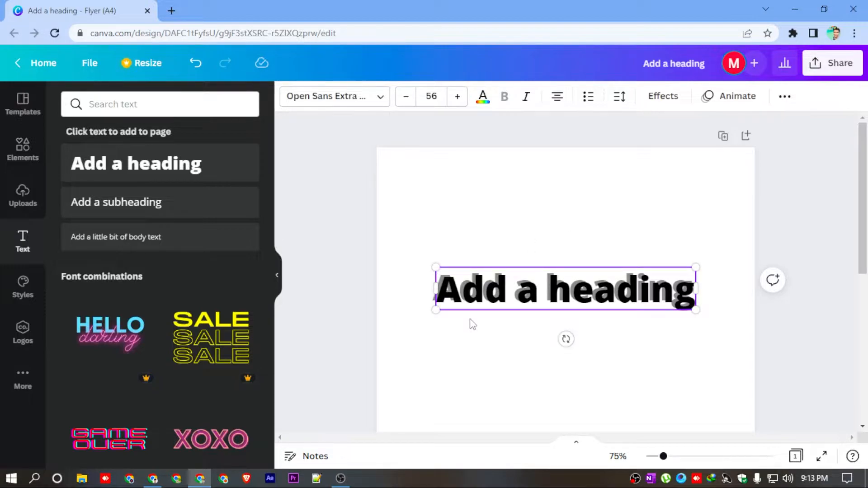
pyautogui.hotkey('shift', 'Up')
pyautogui.hotkey('shift', 'Up')
pyautogui.hotkey('shift', 'Up')
pyautogui.hotkey('shift', 'Down')
pyautogui.hotkey('shift', 'Down')
pyautogui.hotkey('shift', 'Down')
pyautogui.hotkey('shift', 'Down')
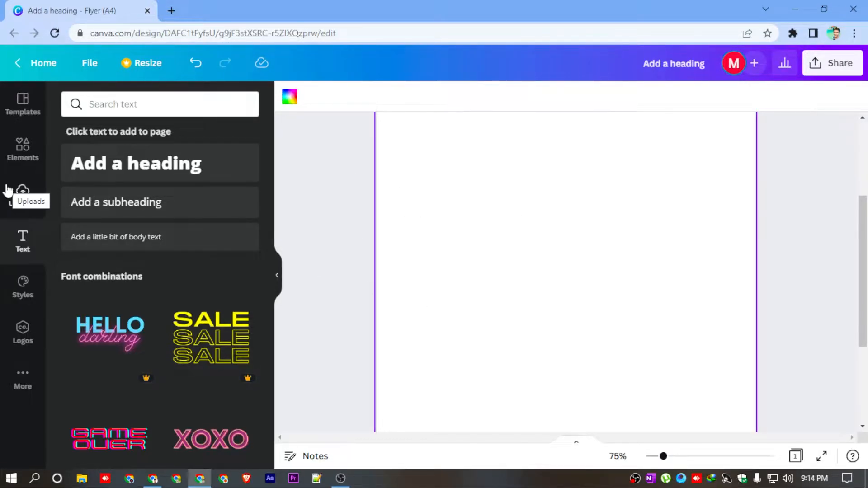
# - Search the elements for "gradient" and add the square gradient graphic to the flyer page
pyautogui.click(28, 156)
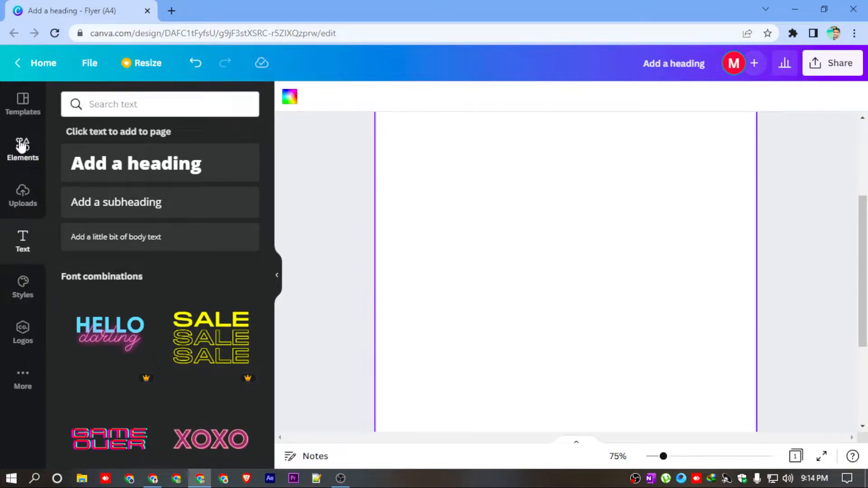
pyautogui.click(118, 109)
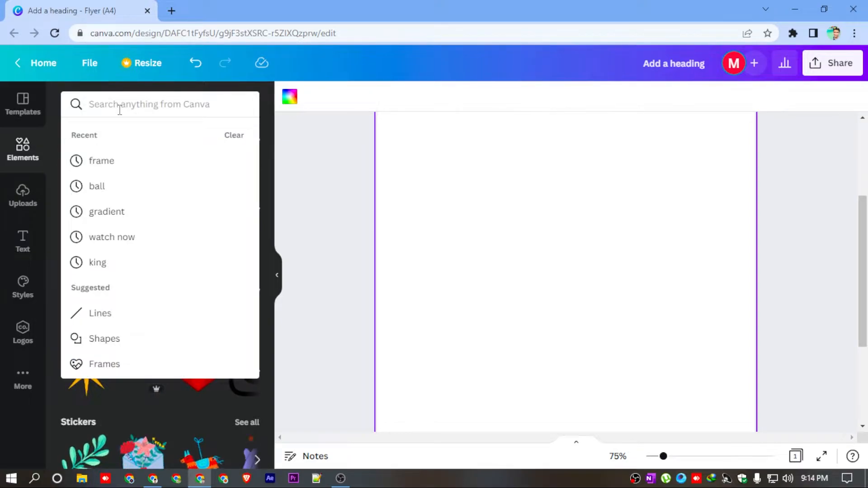
pyautogui.write('gra')
pyautogui.click(129, 209)
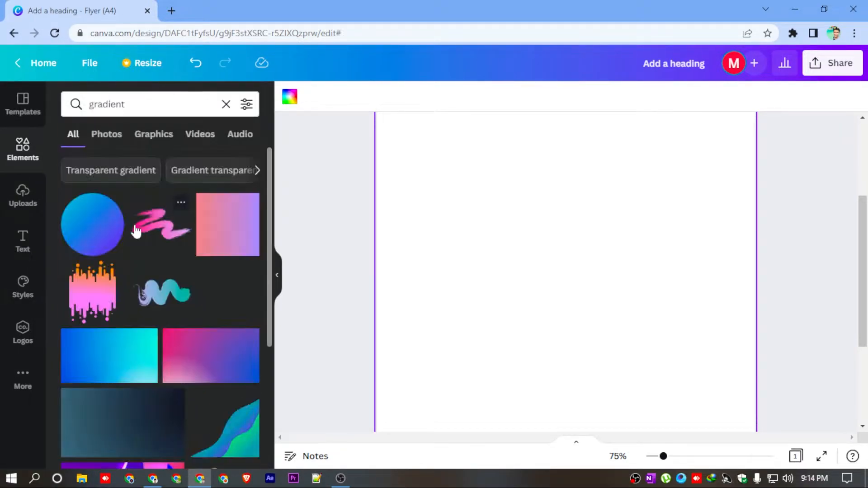
pyautogui.scroll(-1, 190, 289)
pyautogui.scroll(2, 217, 239)
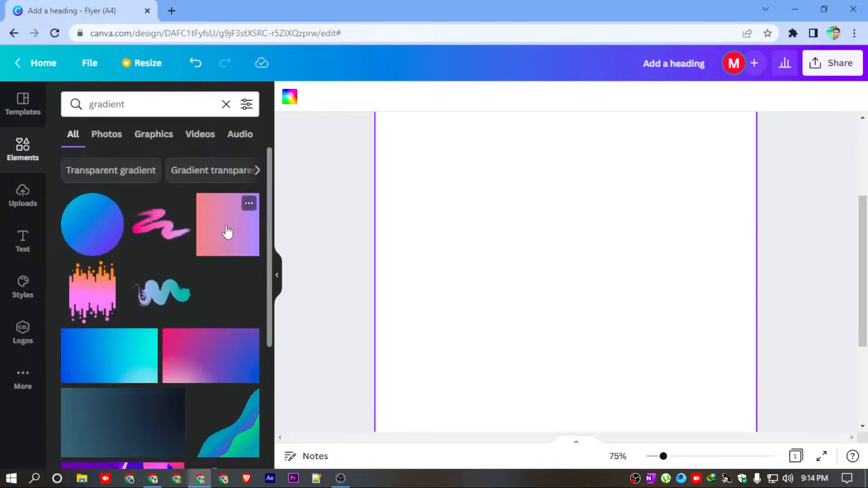
pyautogui.click(232, 227)
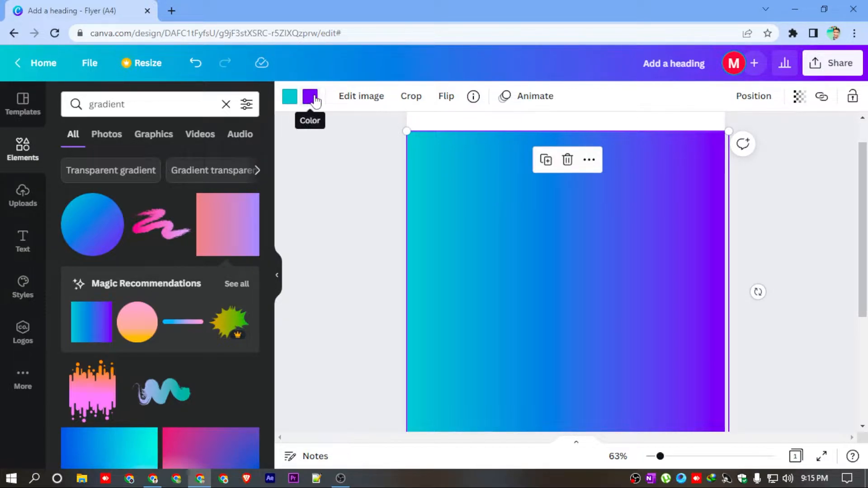
# - Recolor the gradient square, making its first color red and its second color bright cyan
pyautogui.click(290, 96)
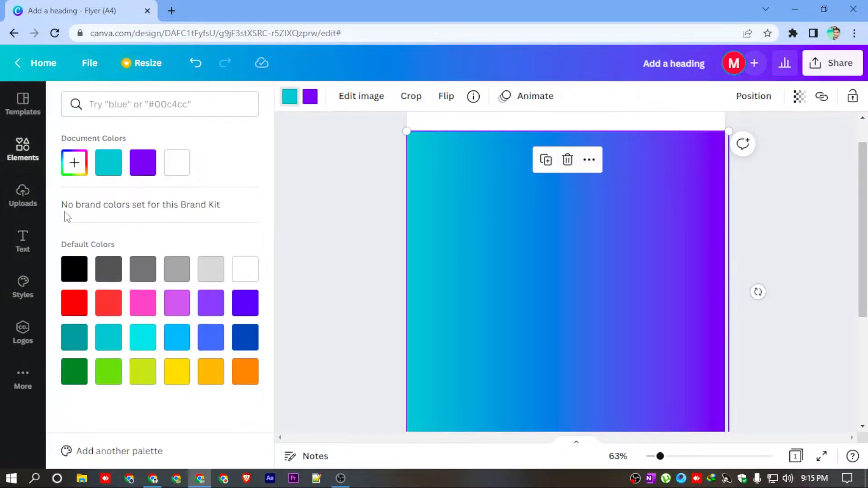
pyautogui.click(77, 304)
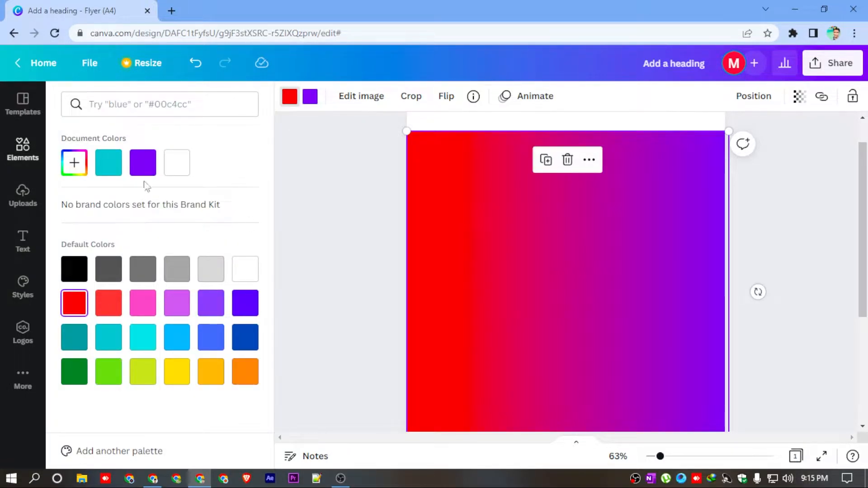
pyautogui.click(311, 96)
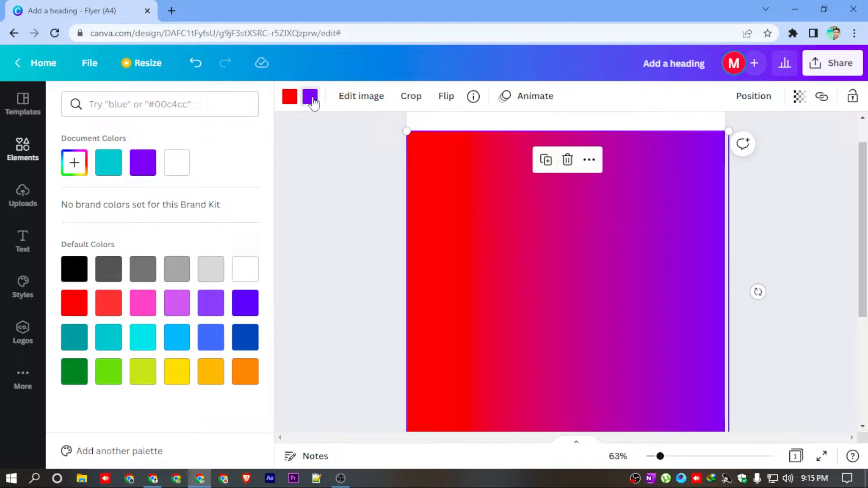
pyautogui.click(143, 337)
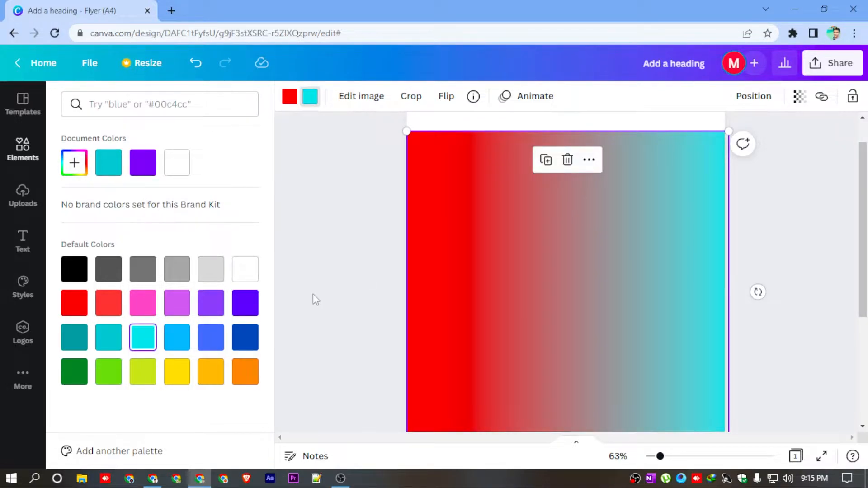
pyautogui.click(348, 238)
pyautogui.click(614, 223)
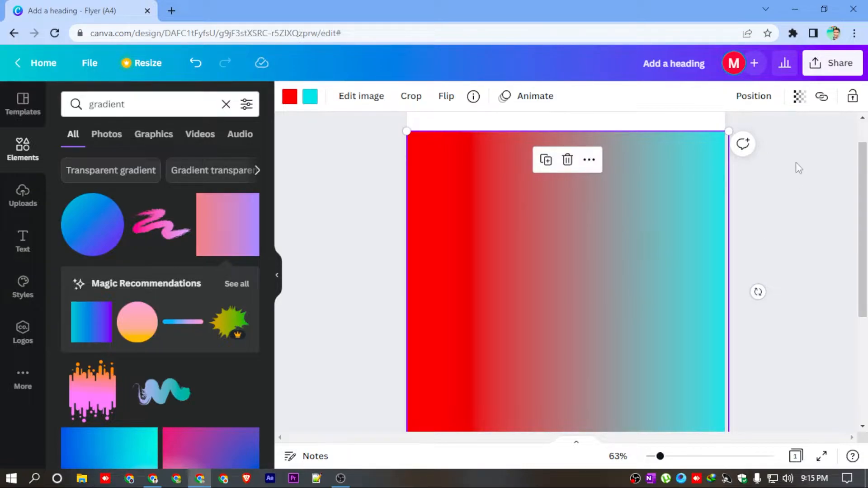
# - Rotate the gradient square a quarter turn so its red end is at the top and cyan at the bottom
pyautogui.scroll(-3, 674, 365)
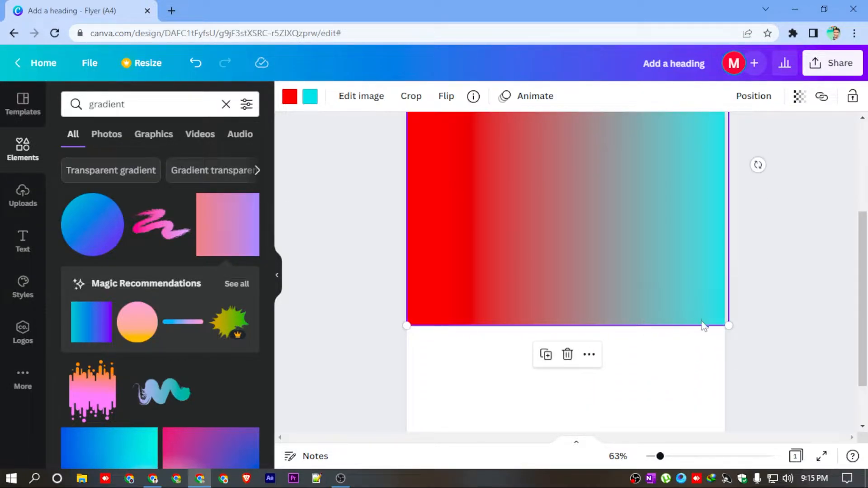
pyautogui.moveTo(759, 164); pyautogui.dragTo(647, 324)
pyautogui.scroll(3, 310, 120)
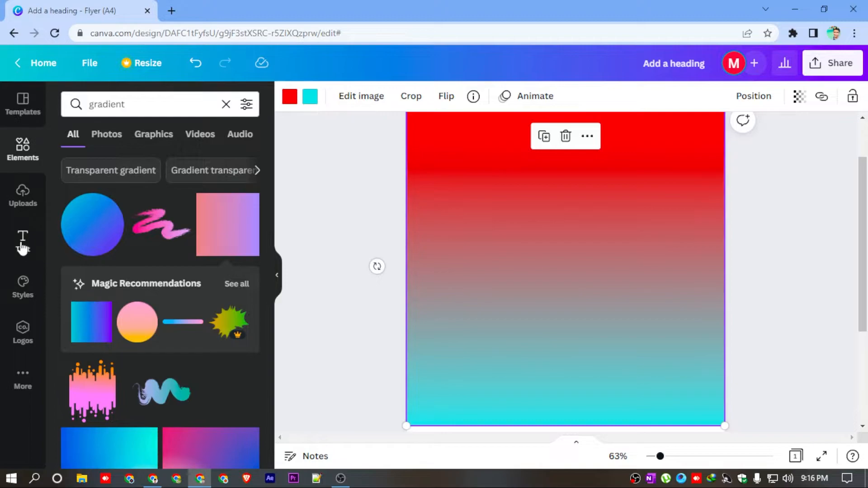
# - Add a text box to the page over the gradient
pyautogui.click(22, 247)
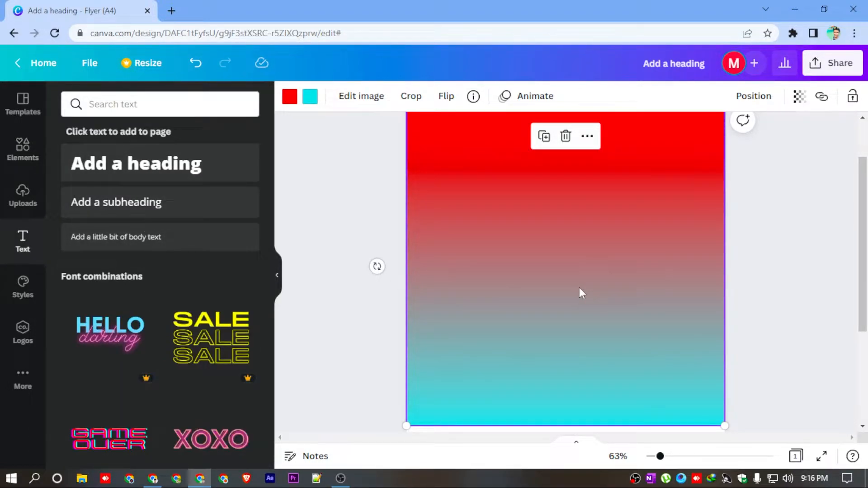
pyautogui.press('t')
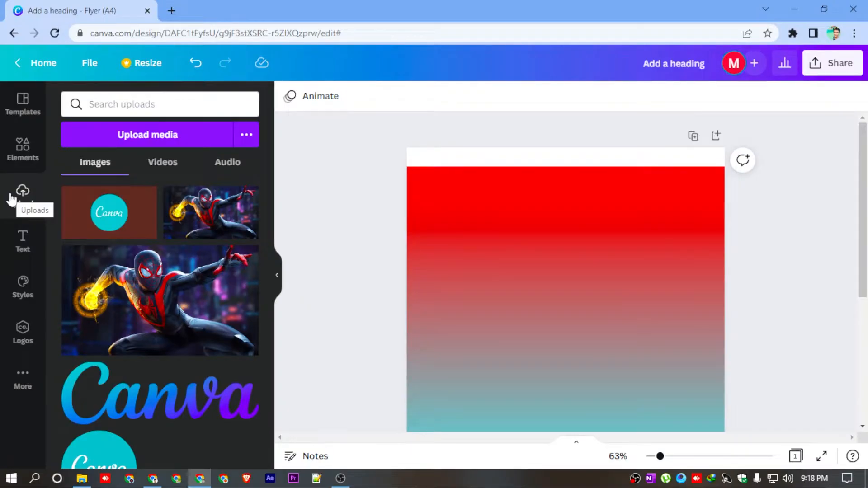
# - Upload Untitled.png from the D: drive's Images folder and place the photo on the gradient page
pyautogui.click(162, 142)
pyautogui.press('Escape')
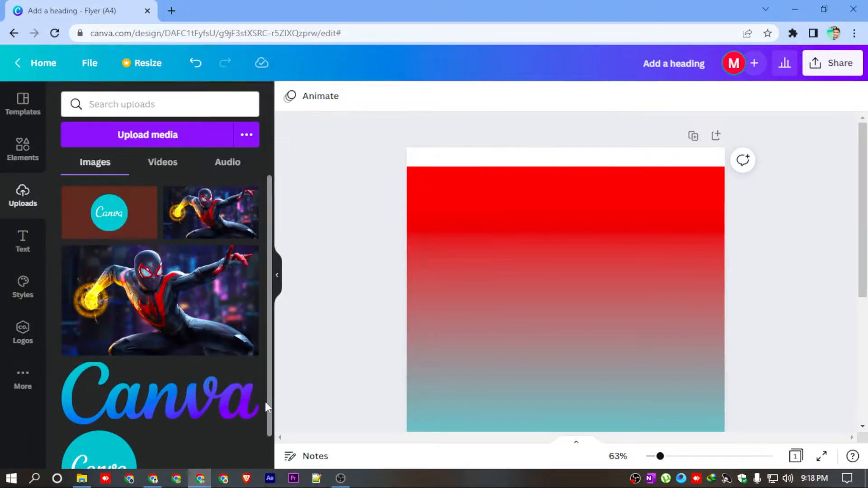
pyautogui.click(86, 479)
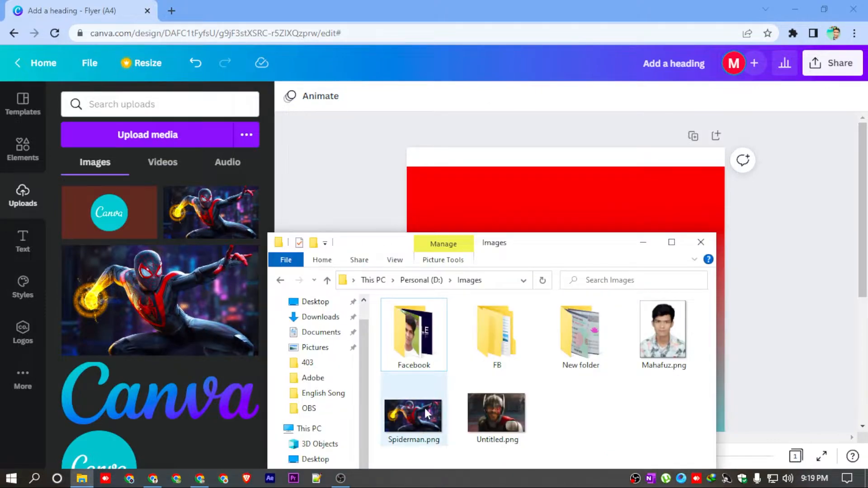
pyautogui.moveTo(488, 425); pyautogui.dragTo(479, 389)
pyautogui.moveTo(189, 302); pyautogui.dragTo(520, 206)
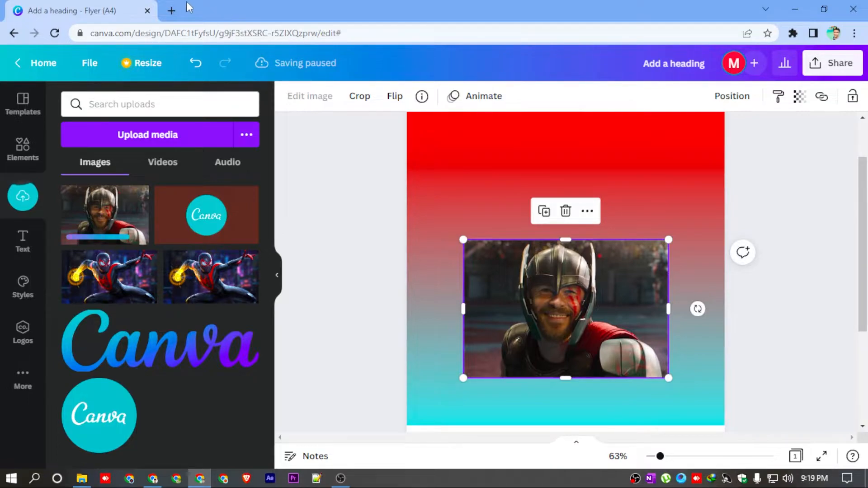
# - Search Google for "chrome png" in a new browser tab and preview the Wikimedia Commons Chrome icon
pyautogui.click(171, 11)
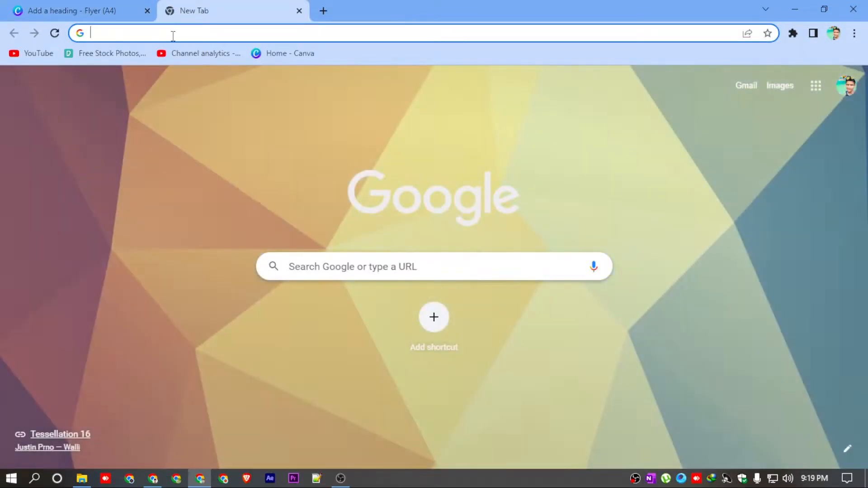
pyautogui.write('chrome png')
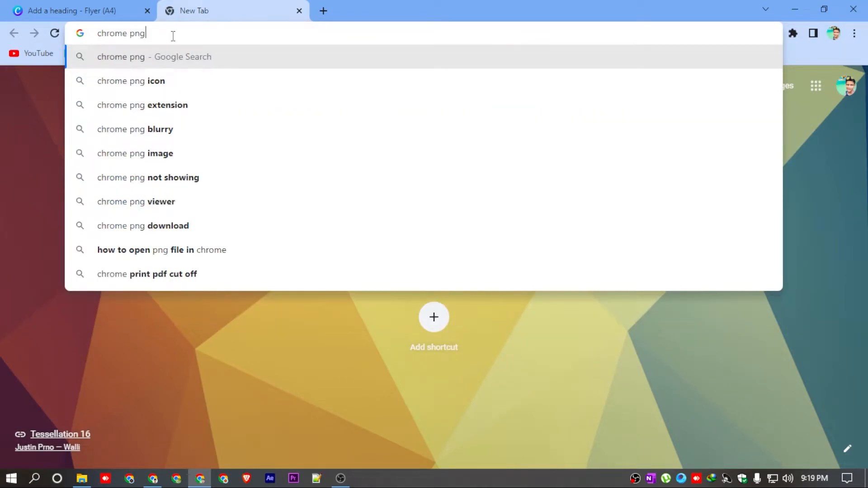
pyautogui.press('Return')
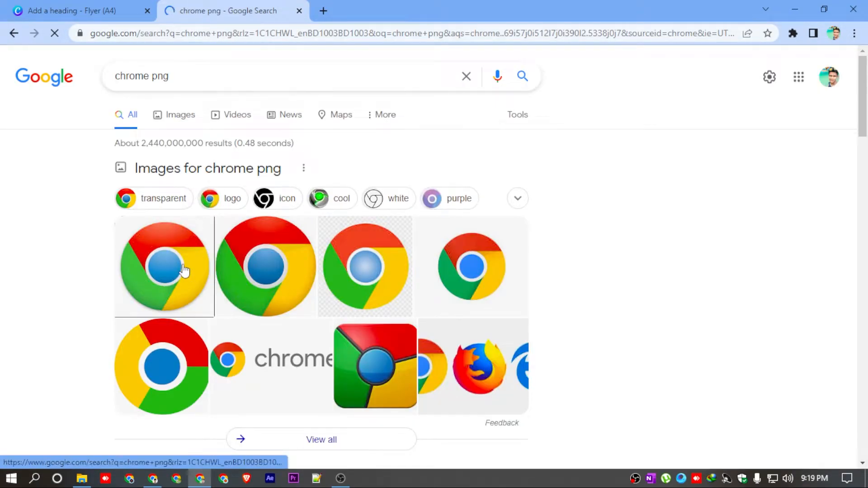
pyautogui.click(184, 271)
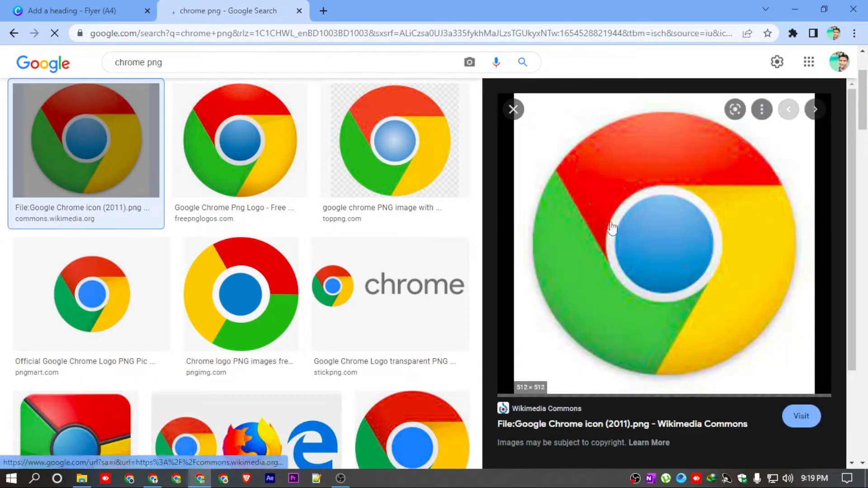
# - Bring the previewed Chrome icon from the Google results into the uploads of the Canva flyer design
pyautogui.rightClick(604, 191)
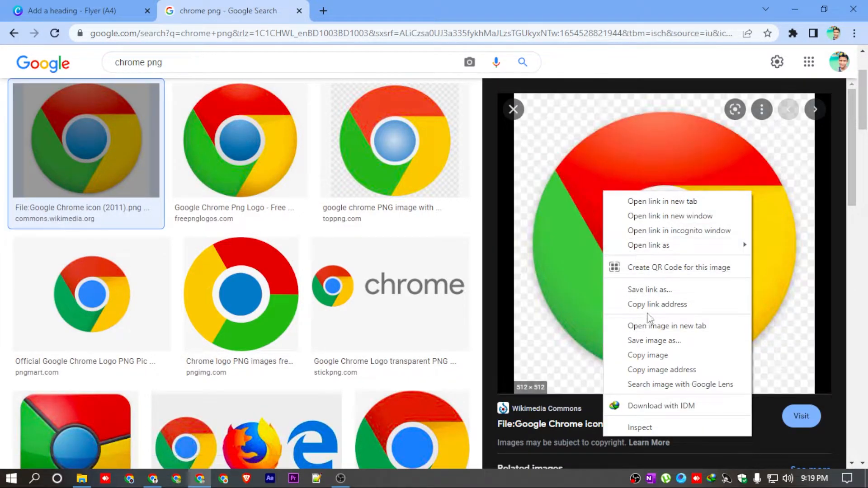
pyautogui.click(645, 326)
pyautogui.click(450, 10)
pyautogui.moveTo(688, 236); pyautogui.dragTo(575, 223)
pyautogui.scroll(1, 572, 262)
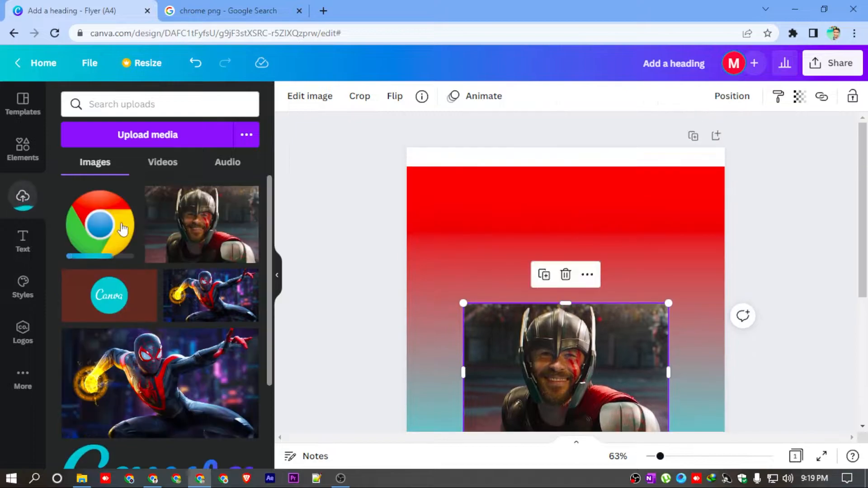
pyautogui.scroll(-1, 607, 264)
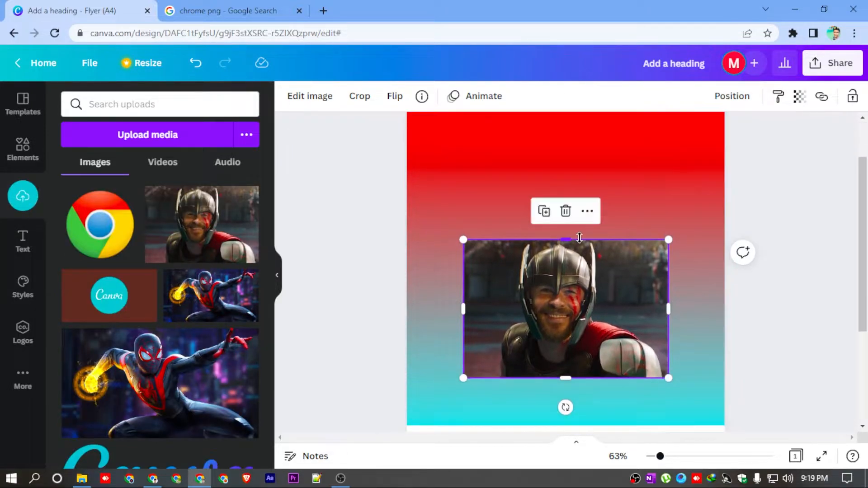
pyautogui.scroll(1, 607, 264)
pyautogui.moveTo(108, 236); pyautogui.dragTo(302, 16)
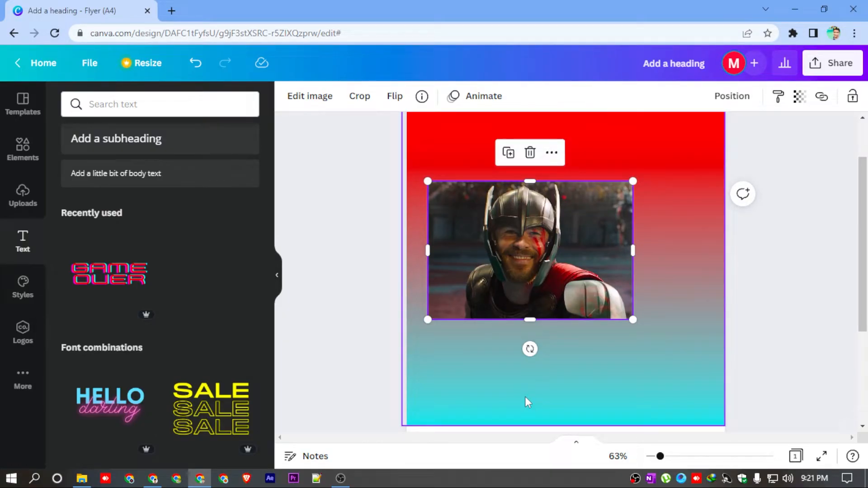
# - Duplicate the helmeted warrior photo, move the copy aside and delete it, and duplicate the photo again
pyautogui.hotkey('ctrl', 'd')
pyautogui.moveTo(507, 235); pyautogui.dragTo(573, 243)
pyautogui.press('Delete')
pyautogui.click(498, 228)
pyautogui.hotkey('ctrl', 'd')
pyautogui.moveTo(497, 228); pyautogui.dragTo(578, 262)
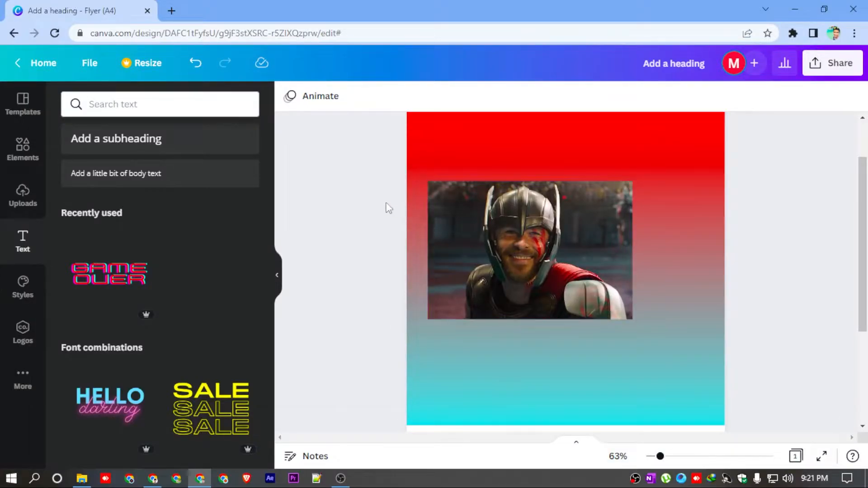
# - Examine the flyer page and the helmeted warrior photo at several zoom levels
pyautogui.moveTo(661, 459); pyautogui.dragTo(680, 456)
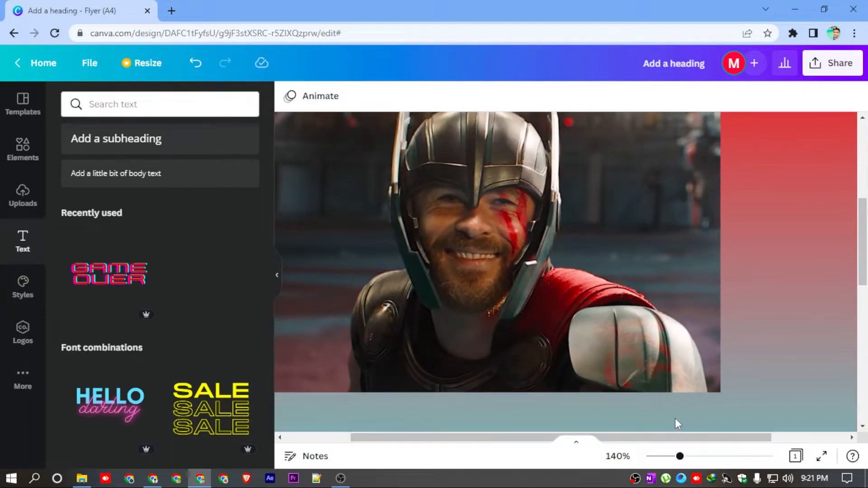
pyautogui.scroll(-4, 622, 334)
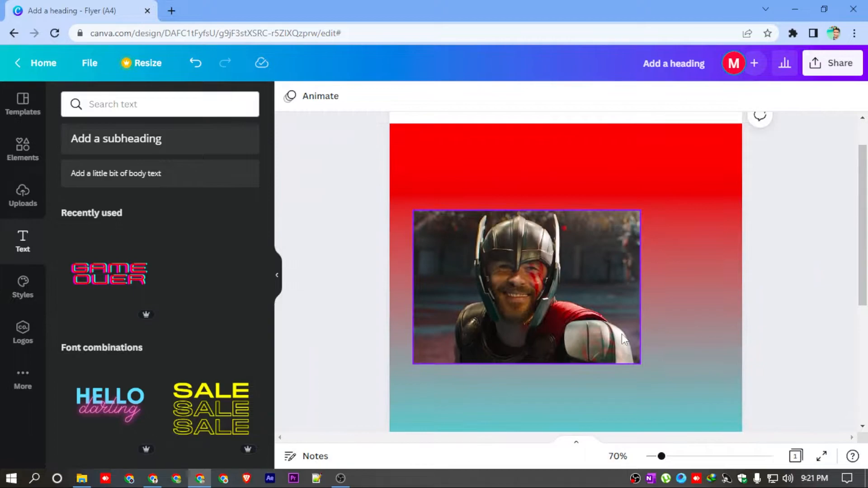
pyautogui.scroll(4, 622, 334)
pyautogui.scroll(-3, 622, 333)
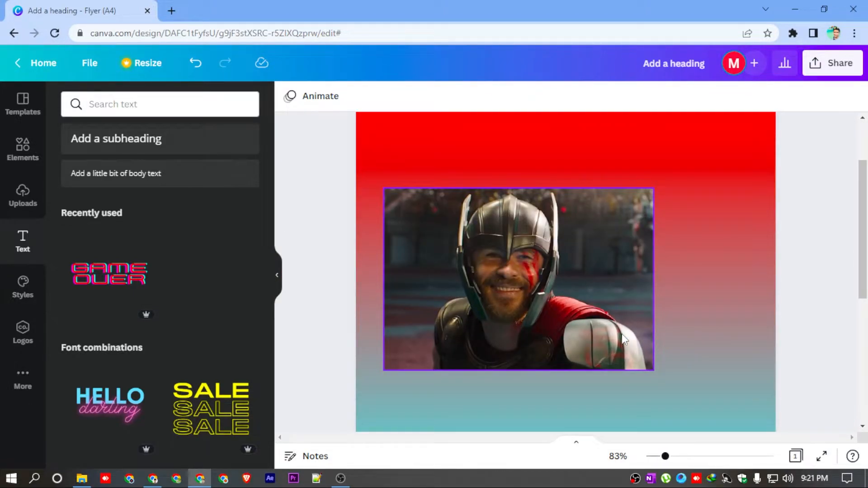
pyautogui.scroll(2, 624, 339)
pyautogui.scroll(-5, 622, 337)
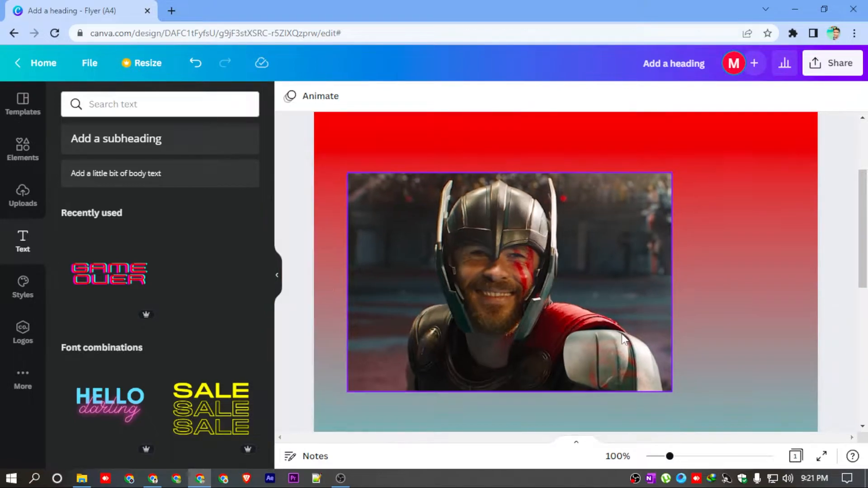
pyautogui.scroll(1, 623, 339)
pyautogui.scroll(1, 624, 339)
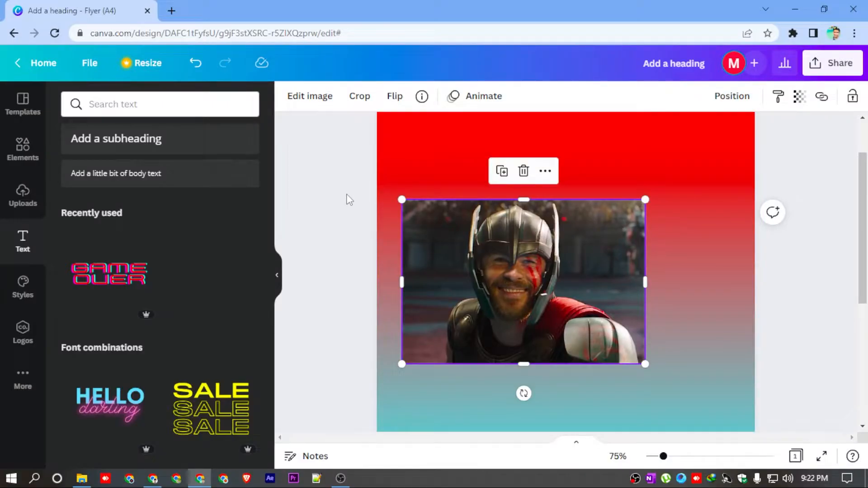
# - Crop the helmeted warrior photo inward from both sides so that it closely frames the figure
pyautogui.click(345, 197)
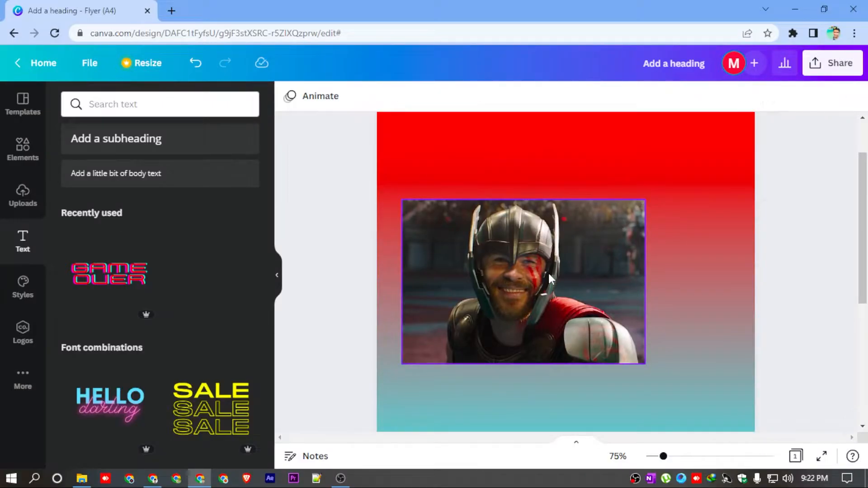
pyautogui.doubleClick(522, 269)
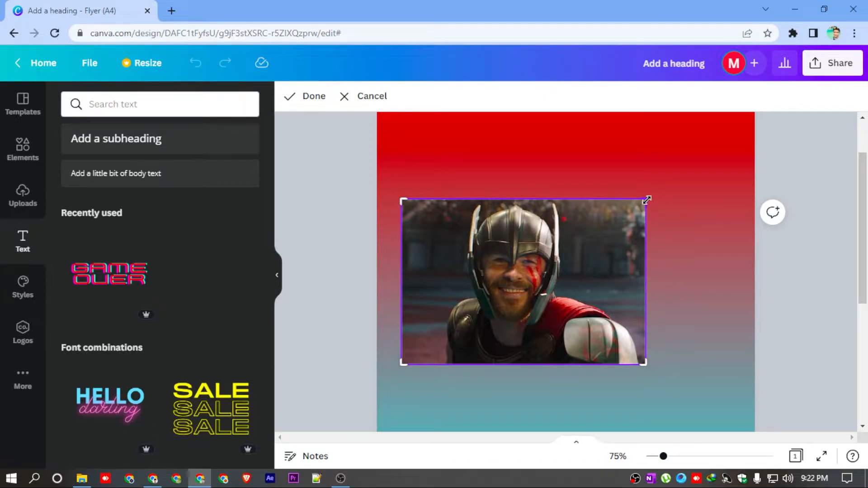
pyautogui.moveTo(402, 200); pyautogui.dragTo(453, 201)
pyautogui.moveTo(644, 201); pyautogui.dragTo(616, 203)
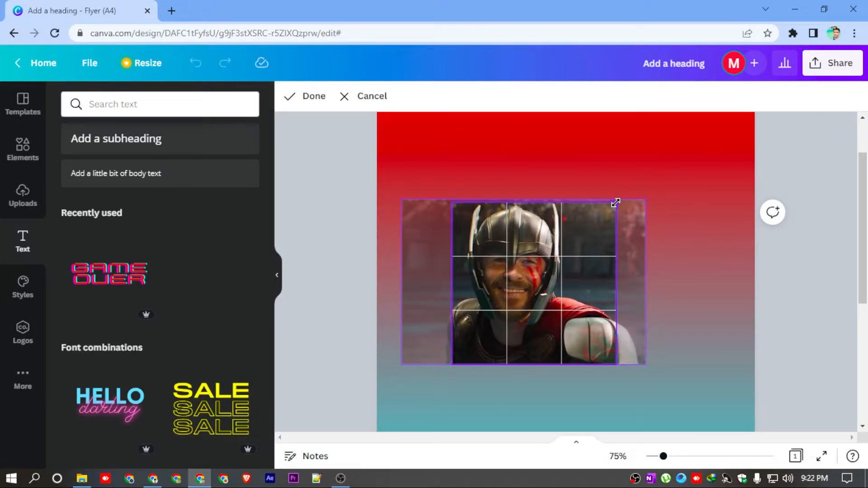
pyautogui.click(663, 265)
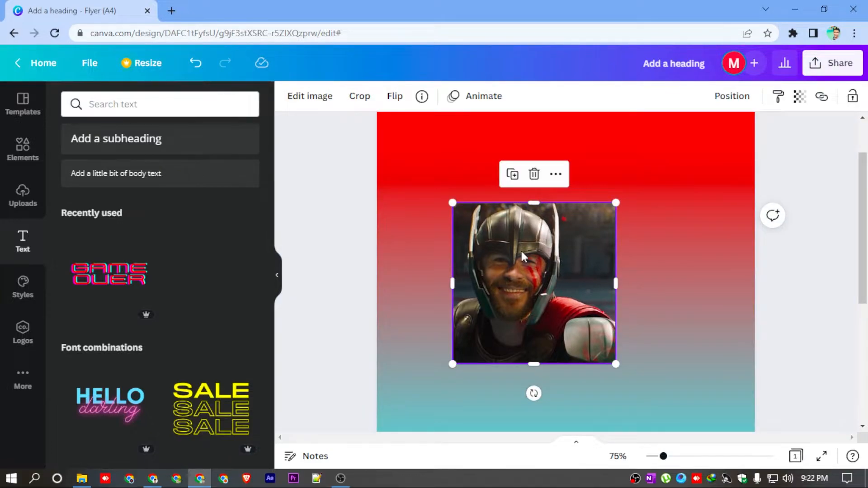
# - Reopen the crop of the warrior photo and tighten it inward from its lower-right corner
pyautogui.click(360, 100)
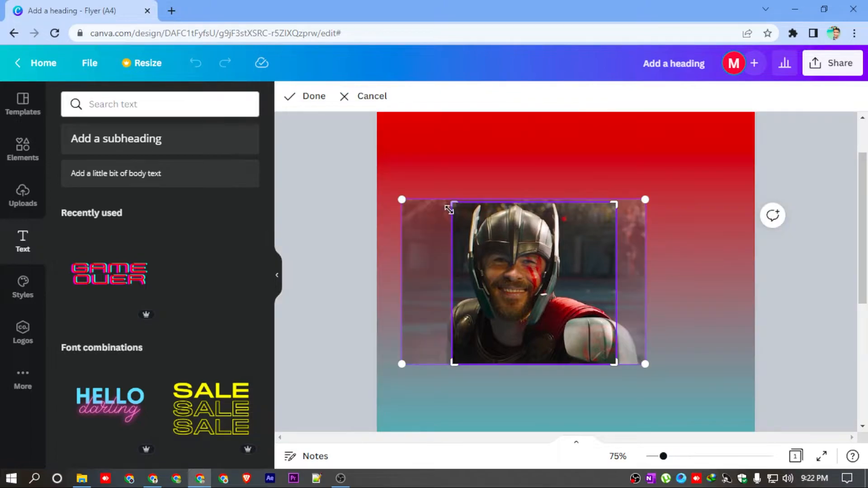
pyautogui.moveTo(453, 203)
pyautogui.mouseDown()
pyautogui.moveTo(469, 208)
pyautogui.moveTo(452, 198)
pyautogui.mouseUp()
pyautogui.moveTo(614, 361); pyautogui.dragTo(572, 345)
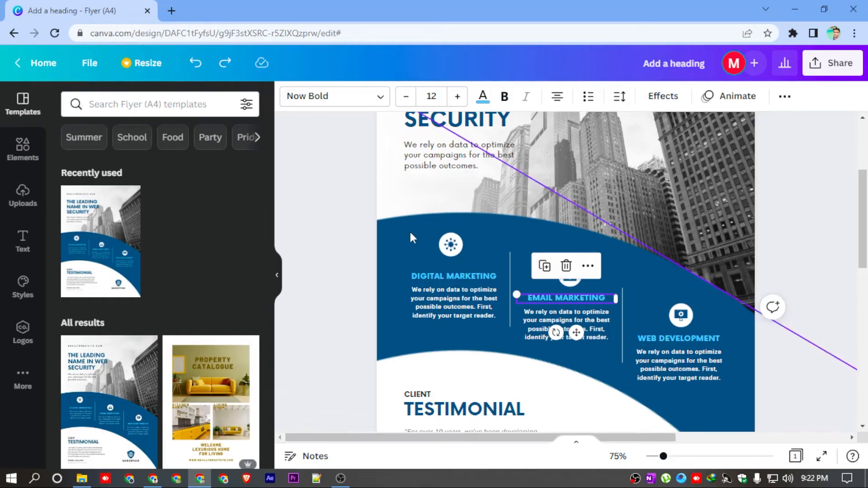
# - Group the icons, headings and body texts of the Digital Marketing, Email Marketing and Web Development blocks, including the first divider
pyautogui.click(451, 256)
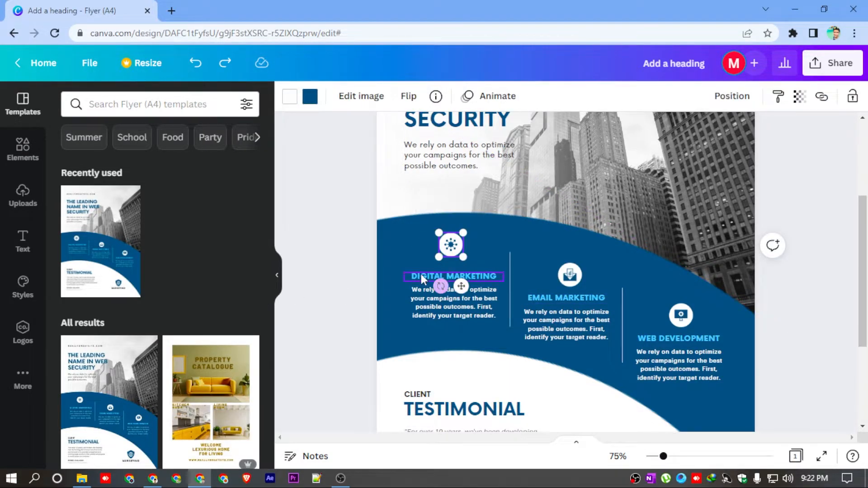
pyautogui.keyDown('shift'); pyautogui.click(422, 274); pyautogui.keyUp('shift')
pyautogui.keyDown('shift'); pyautogui.click(434, 300); pyautogui.keyUp('shift')
pyautogui.keyDown('shift'); pyautogui.click(544, 299); pyautogui.keyUp('shift')
pyautogui.keyDown('shift'); pyautogui.click(667, 356); pyautogui.keyUp('shift')
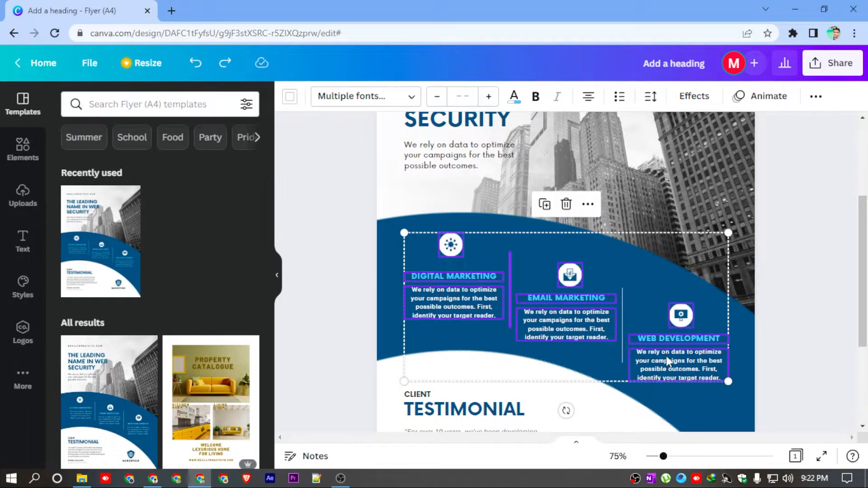
pyautogui.rightClick(666, 356)
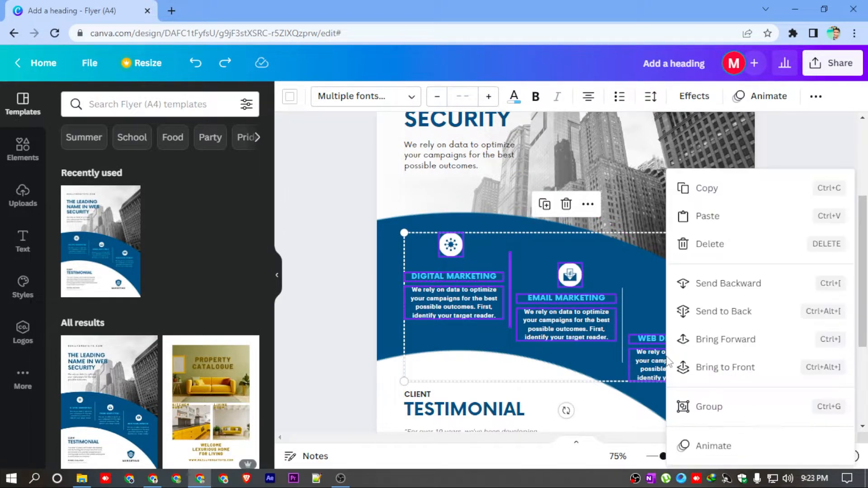
pyautogui.click(709, 407)
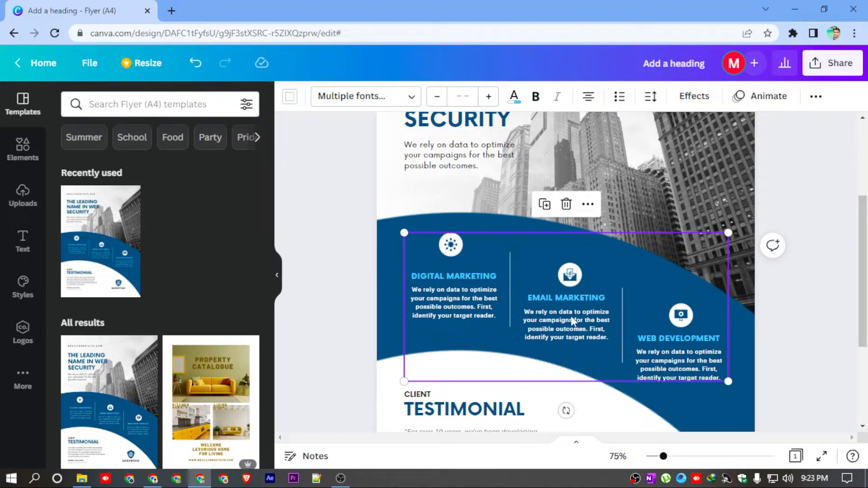
# - Shift the grouped marketing blocks slightly to the right, ungroup them and group them again
pyautogui.moveTo(546, 297)
pyautogui.mouseDown()
pyautogui.moveTo(518, 284)
pyautogui.moveTo(557, 298)
pyautogui.mouseUp()
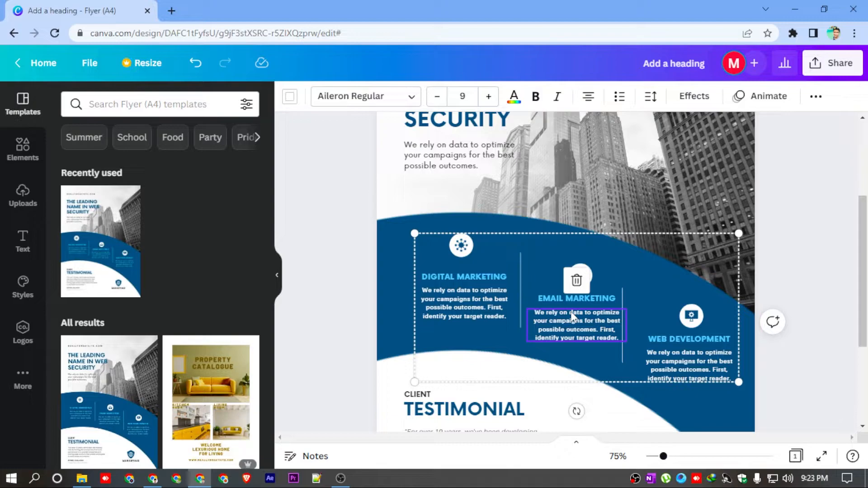
pyautogui.click(488, 300)
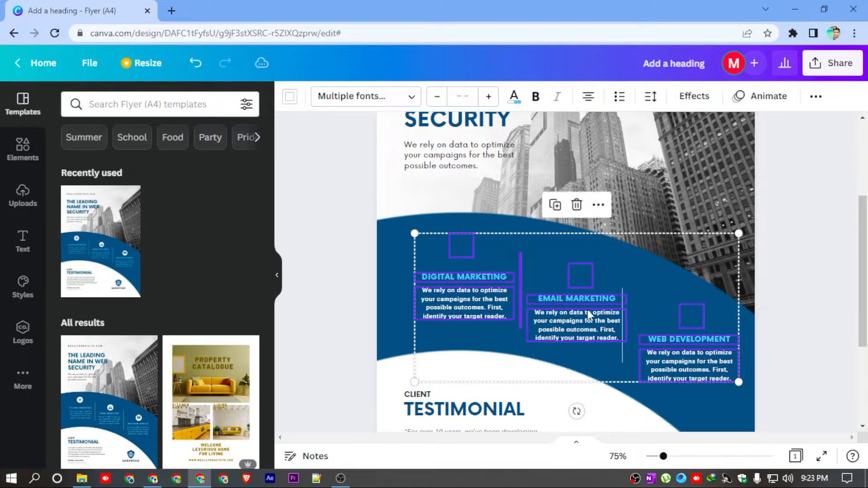
pyautogui.rightClick(489, 301)
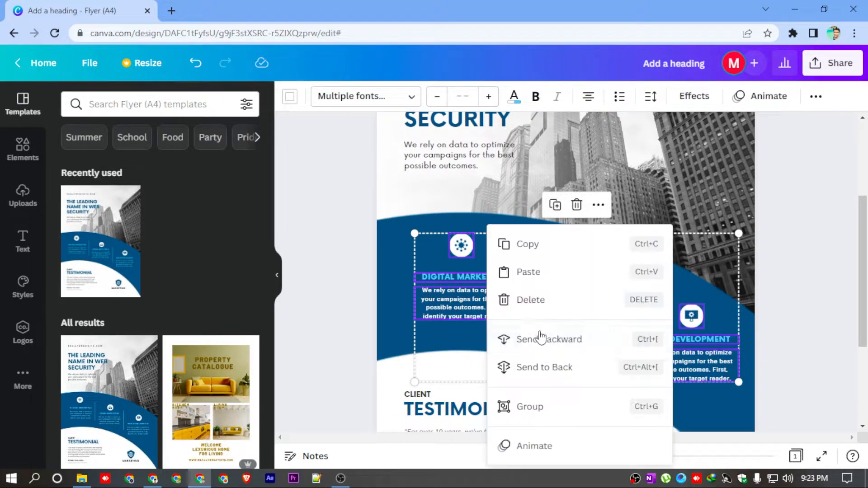
pyautogui.click(536, 402)
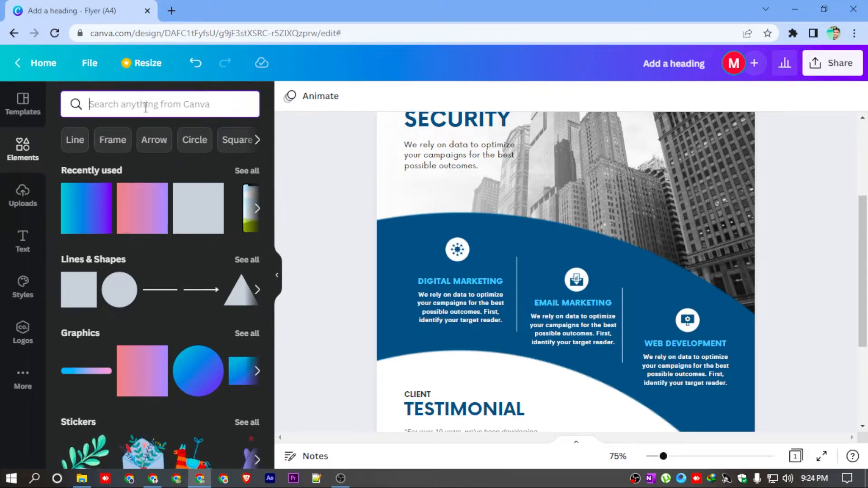
# - Search the elements for "ball" and filter the results to free items only
pyautogui.write('ball')
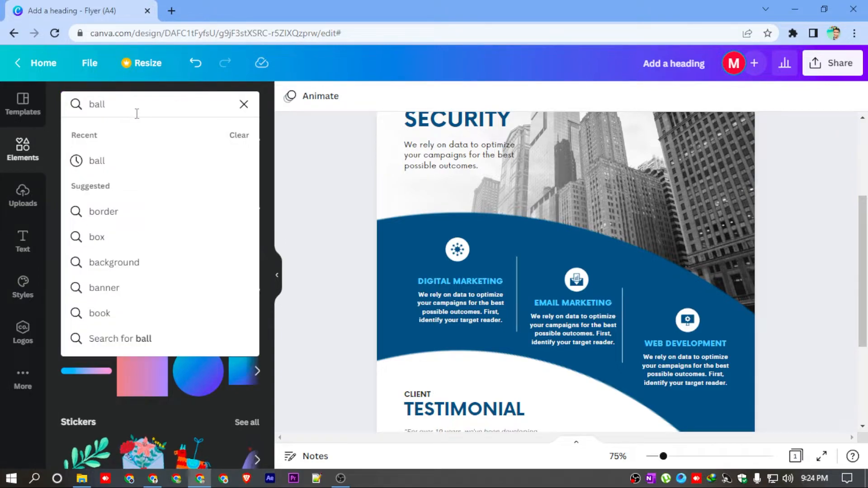
pyautogui.press('Return')
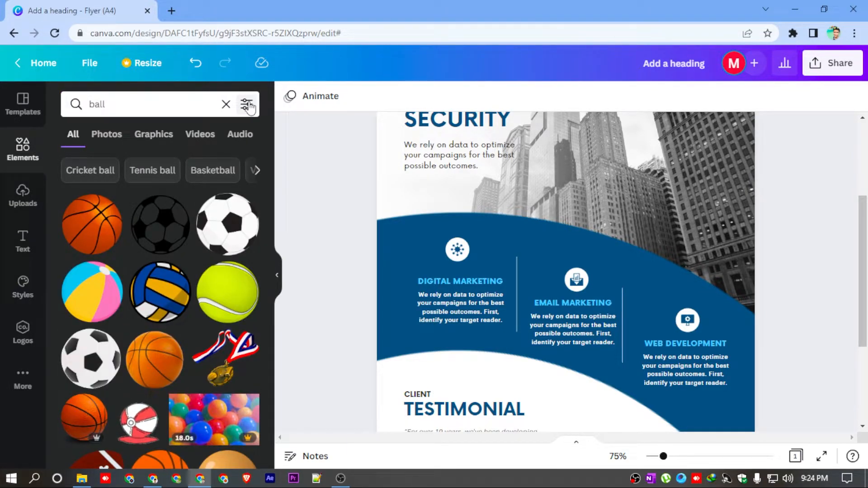
pyautogui.click(246, 105)
pyautogui.scroll(-3, 129, 280)
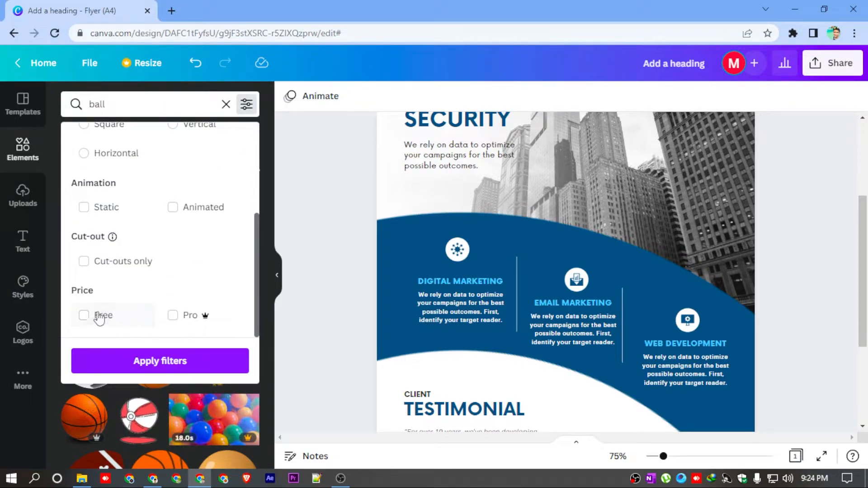
pyautogui.click(103, 322)
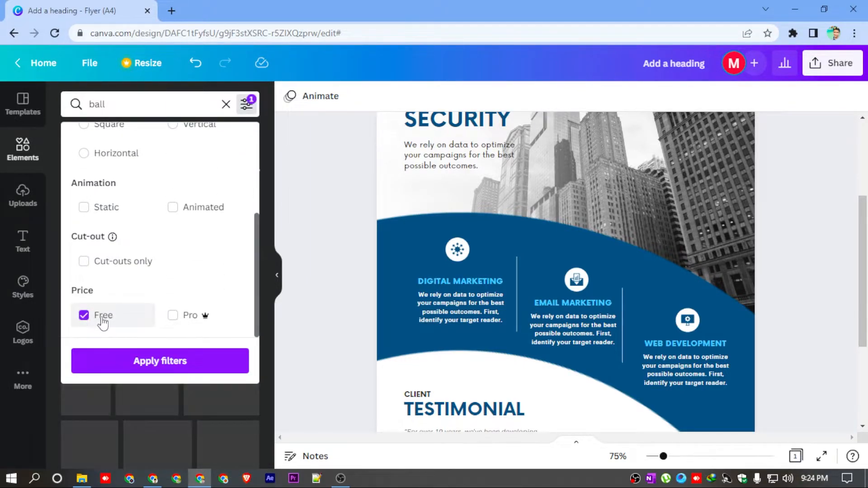
pyautogui.click(145, 361)
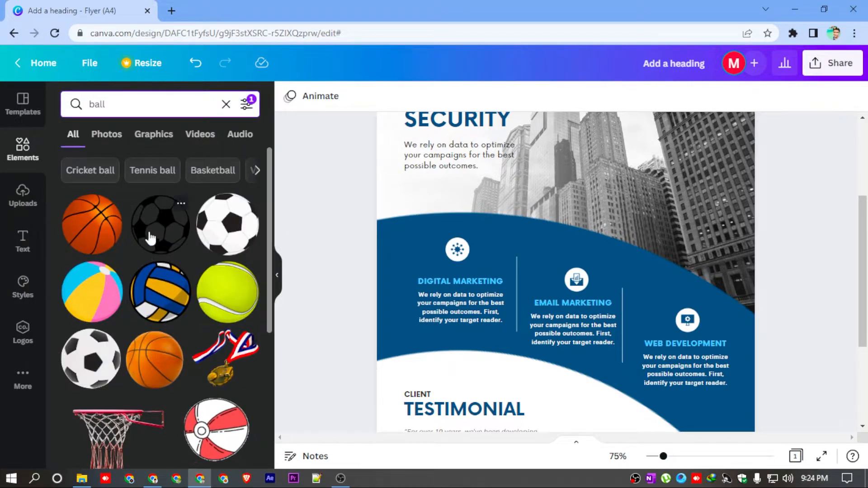
# - Browse the free ball results, add the black-and-white soccer ball to the flyer and reposition it slightly
pyautogui.scroll(-4, 185, 312)
pyautogui.scroll(-5, 185, 311)
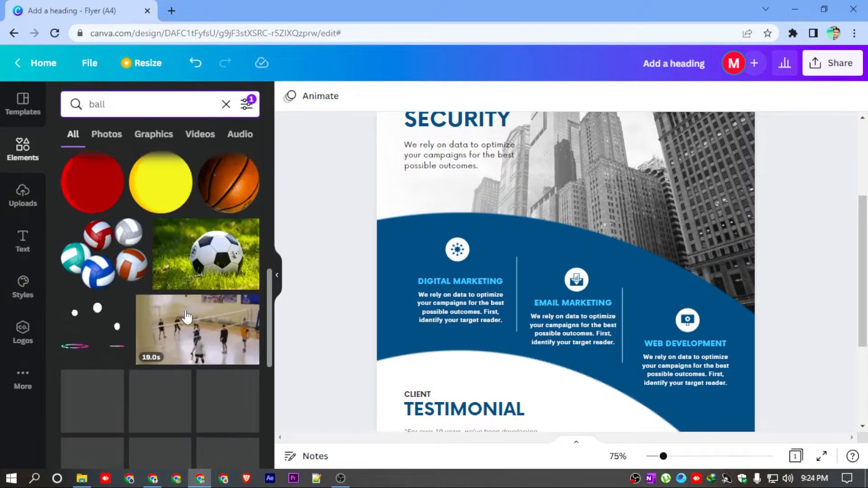
pyautogui.scroll(6, 185, 311)
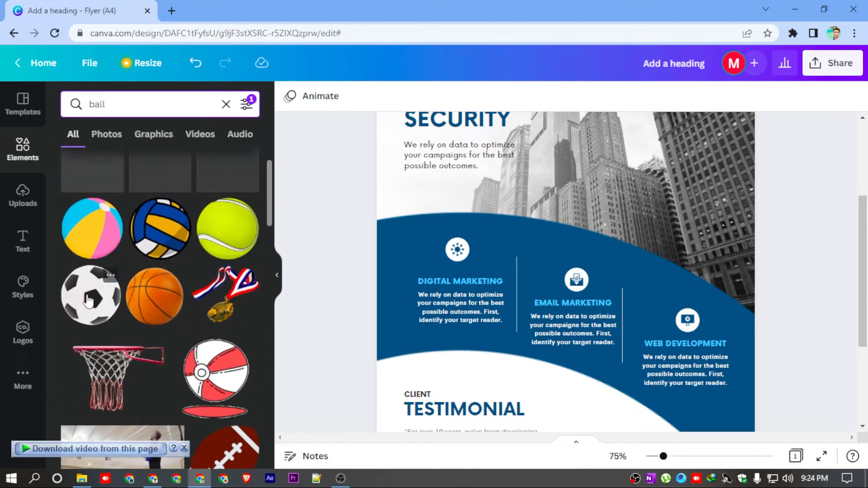
pyautogui.click(90, 295)
pyautogui.moveTo(567, 237); pyautogui.dragTo(549, 254)
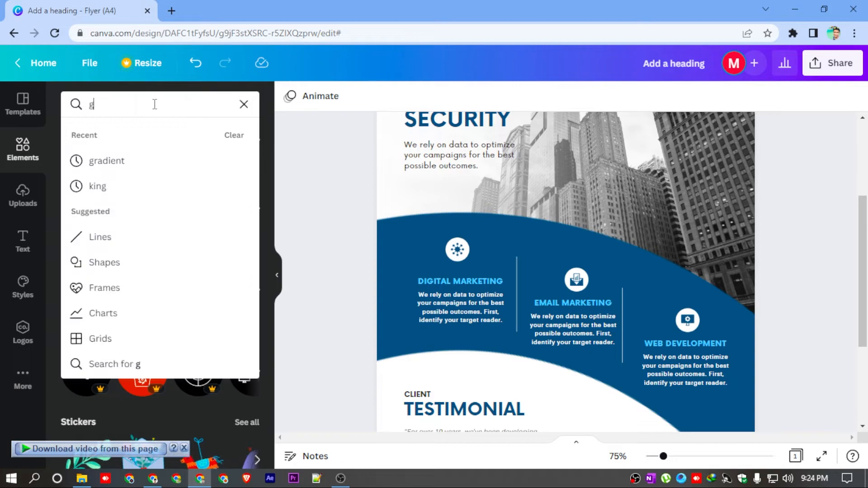
# - Search the elements for "glasses", browse the results and filter them by the color red
pyautogui.write('lasses')
pyautogui.press('Return')
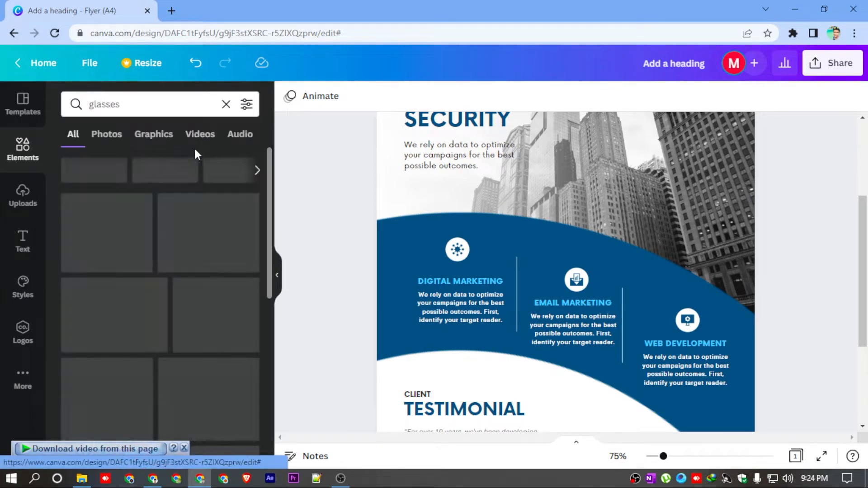
pyautogui.scroll(-5, 185, 298)
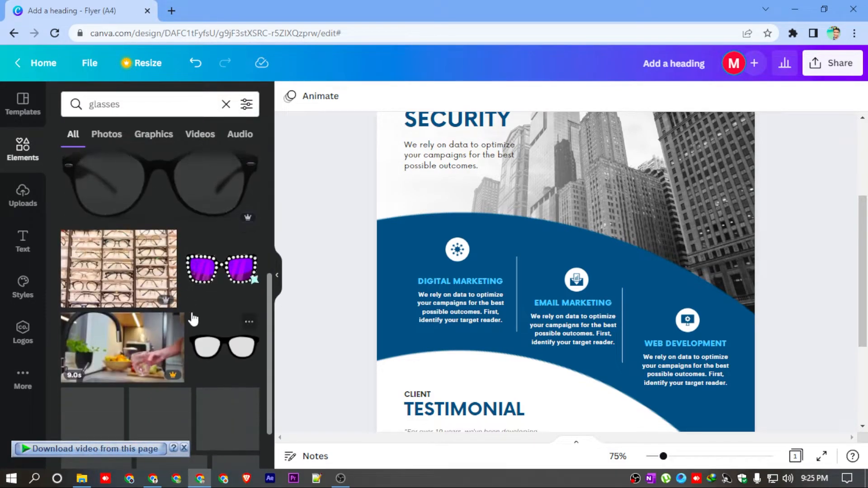
pyautogui.scroll(5, 193, 318)
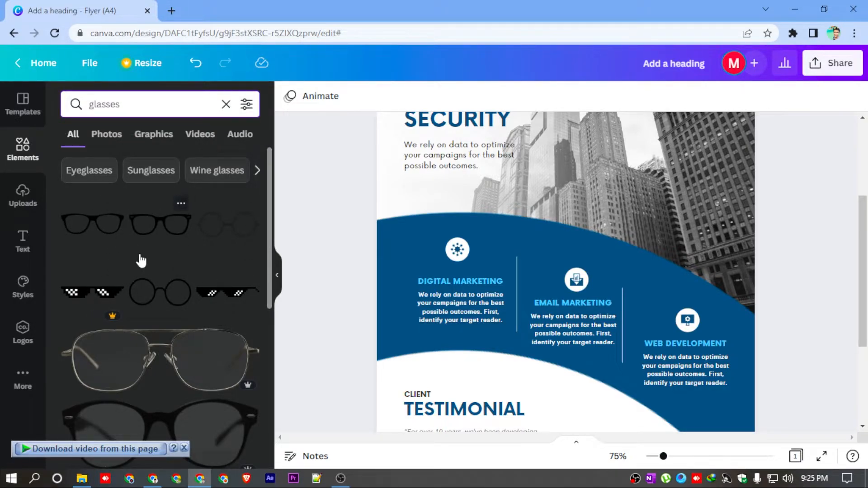
pyautogui.click(248, 107)
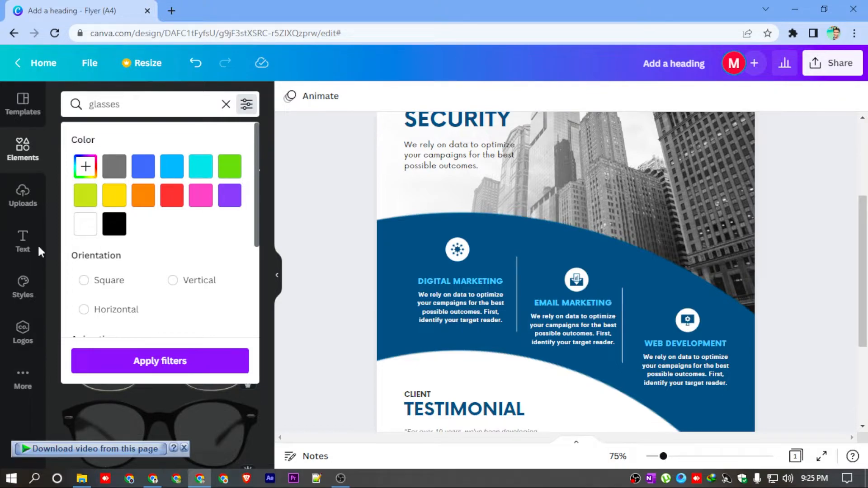
pyautogui.click(172, 195)
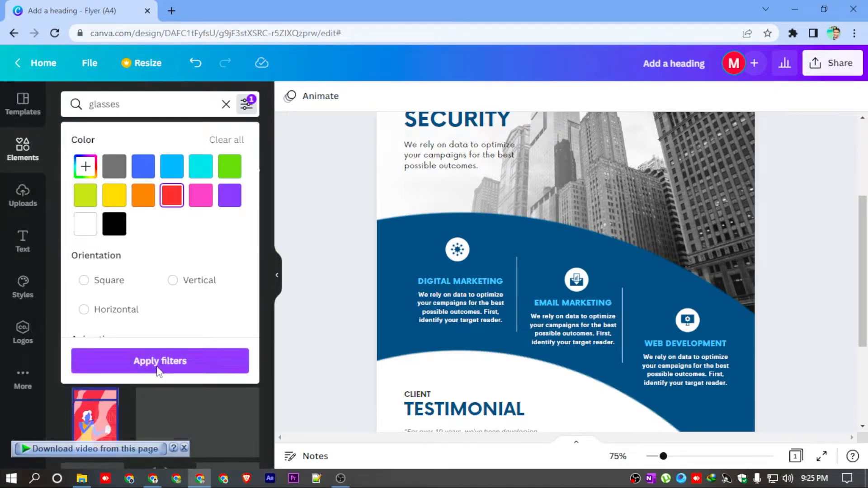
pyautogui.click(155, 362)
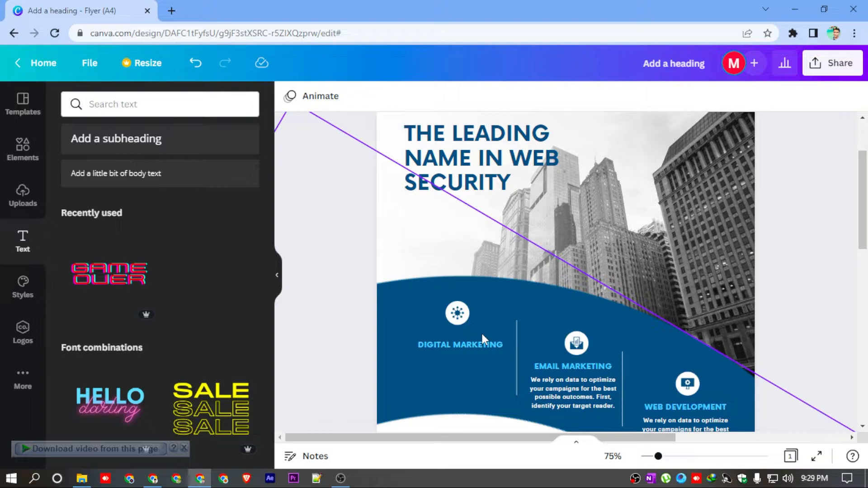
pyautogui.scroll(-1, 482, 334)
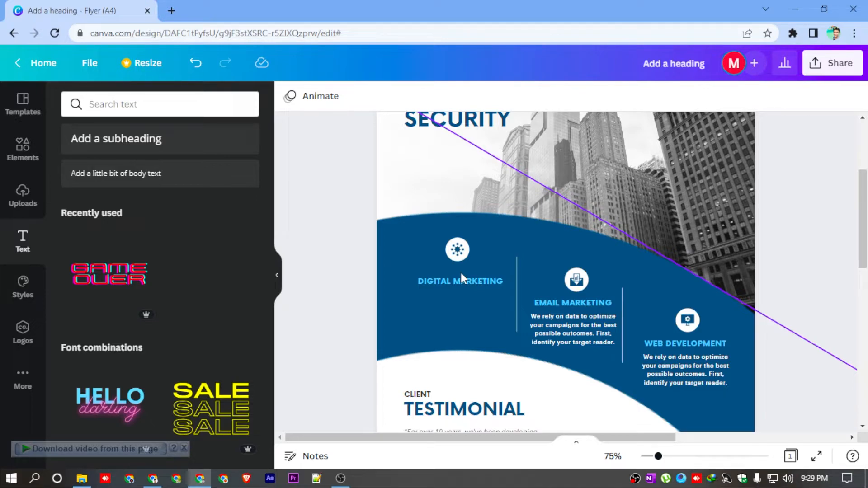
pyautogui.doubleClick(434, 280)
pyautogui.press('BackSpace')
pyautogui.write('www.google.com')
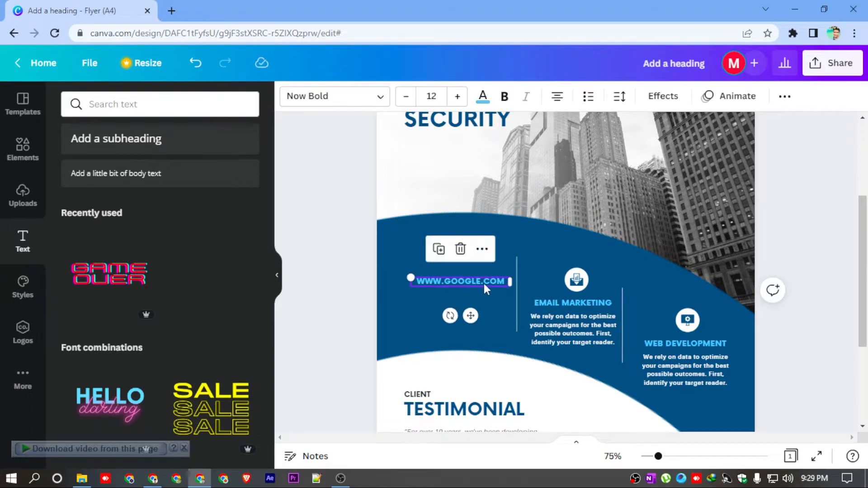
pyautogui.click(785, 100)
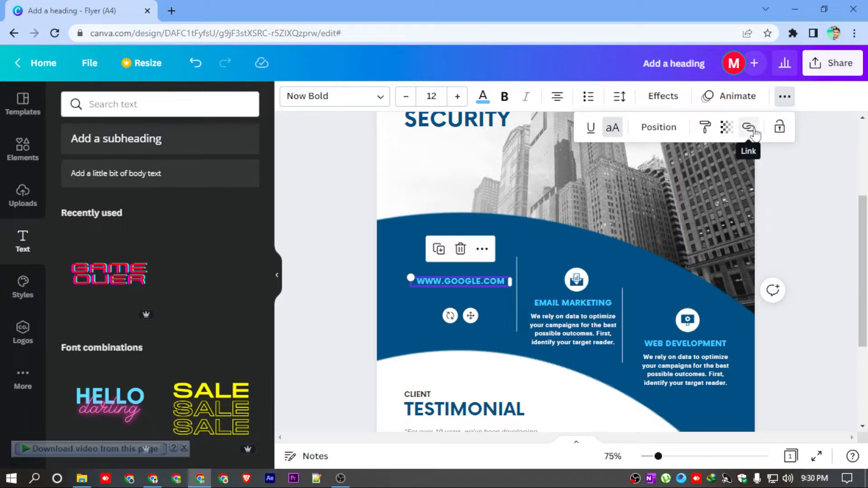
pyautogui.click(441, 278)
pyautogui.rightClick(447, 279)
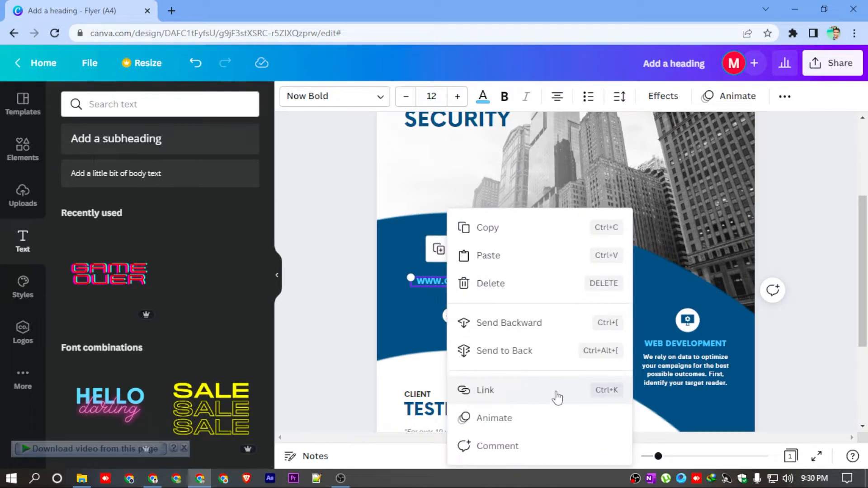
pyautogui.click(482, 390)
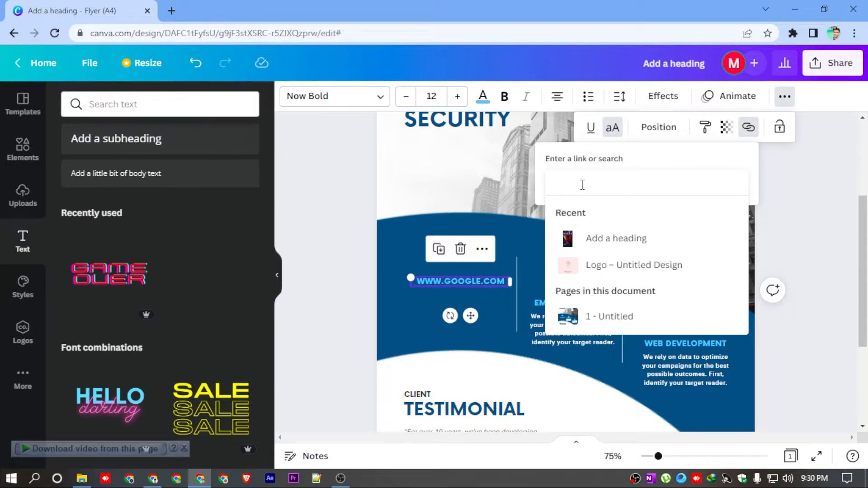
pyautogui.write('www.google.com')
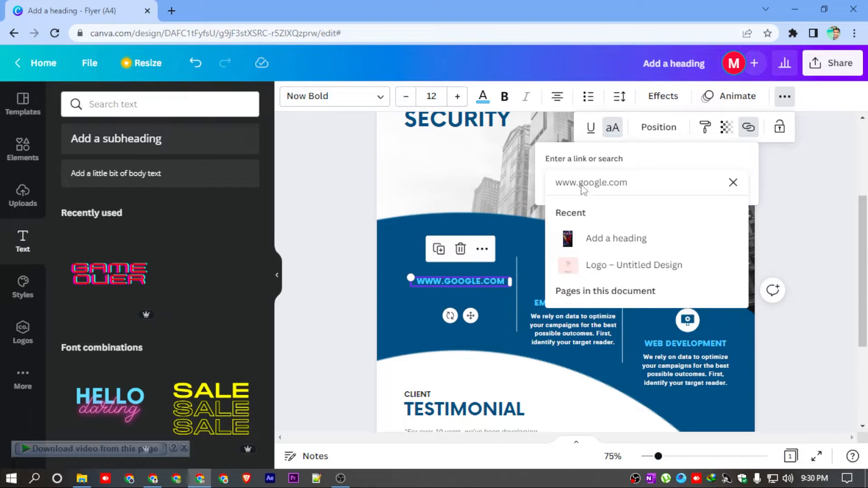
pyautogui.press('Return')
pyautogui.click(449, 287)
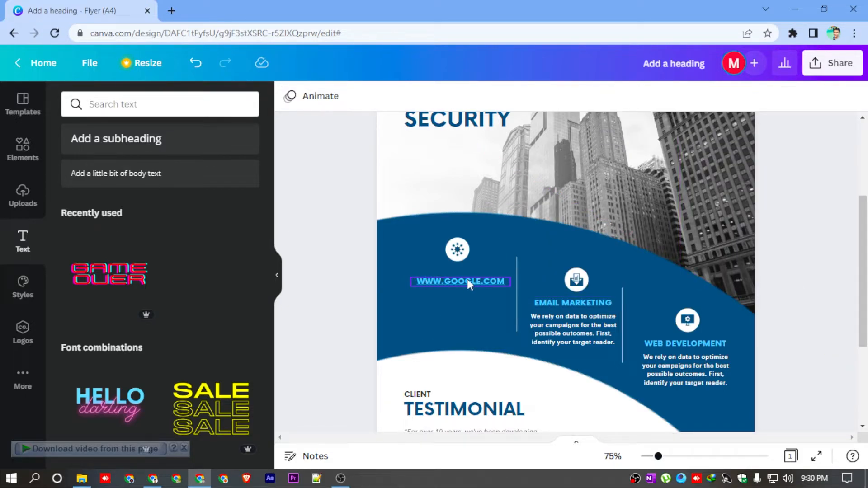
pyautogui.click(833, 63)
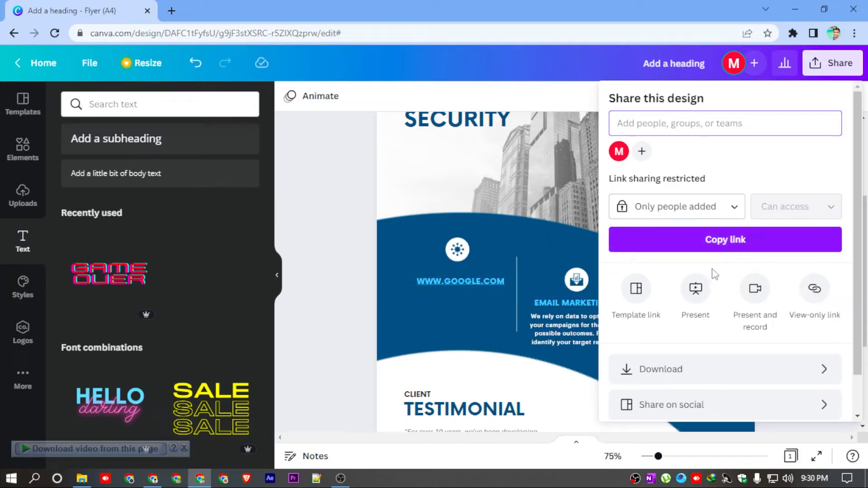
pyautogui.scroll(-2, 714, 274)
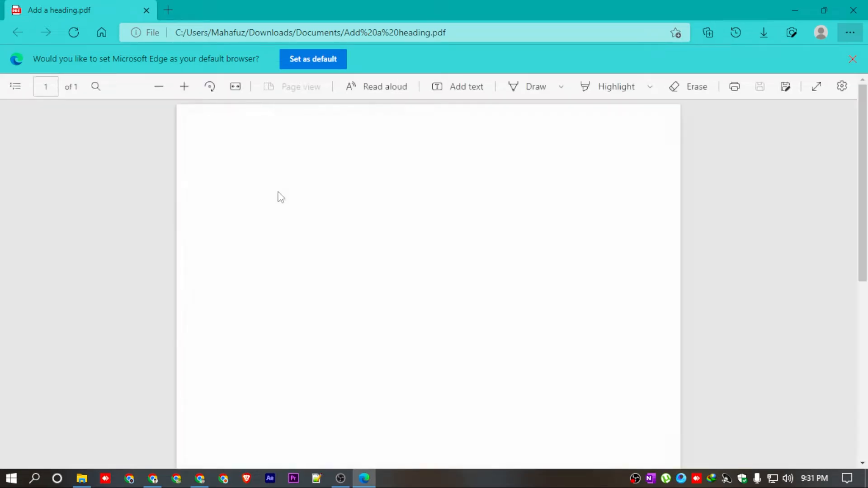
pyautogui.scroll(-6, 275, 196)
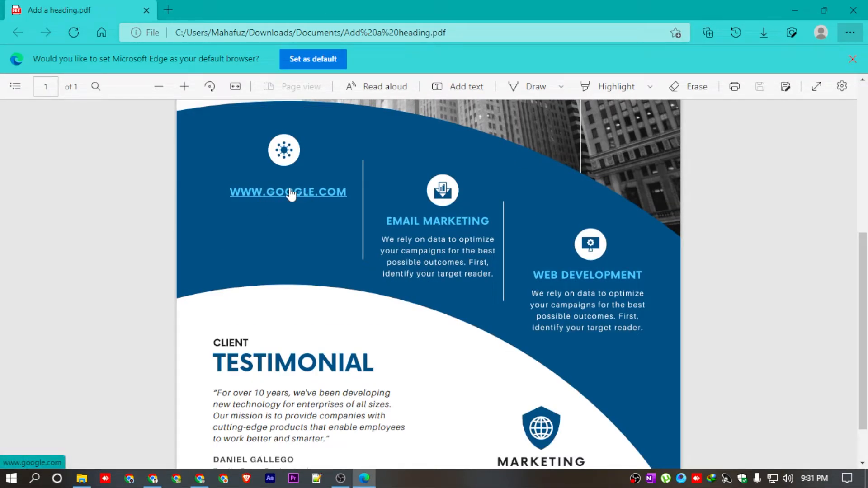
pyautogui.click(292, 194)
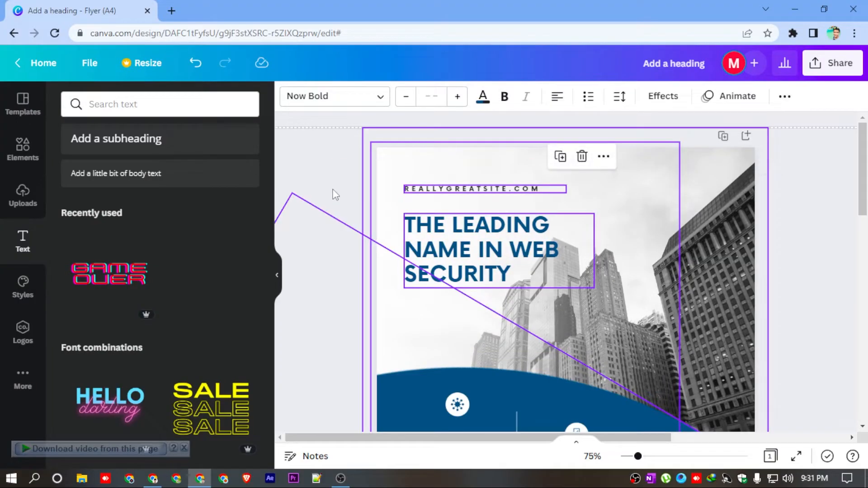
# - Share the flyer with anyone with the link, give them the Can edit permission and copy the link
pyautogui.click(334, 203)
pyautogui.scroll(-2, 477, 265)
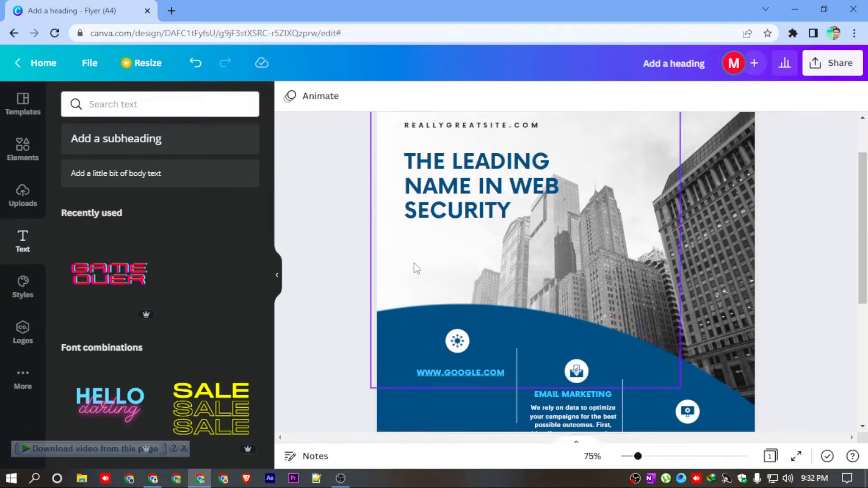
pyautogui.click(826, 73)
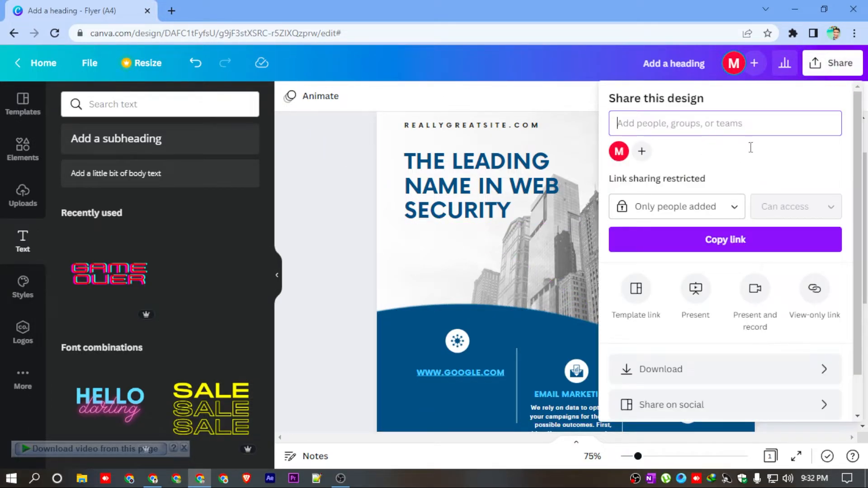
pyautogui.click(676, 184)
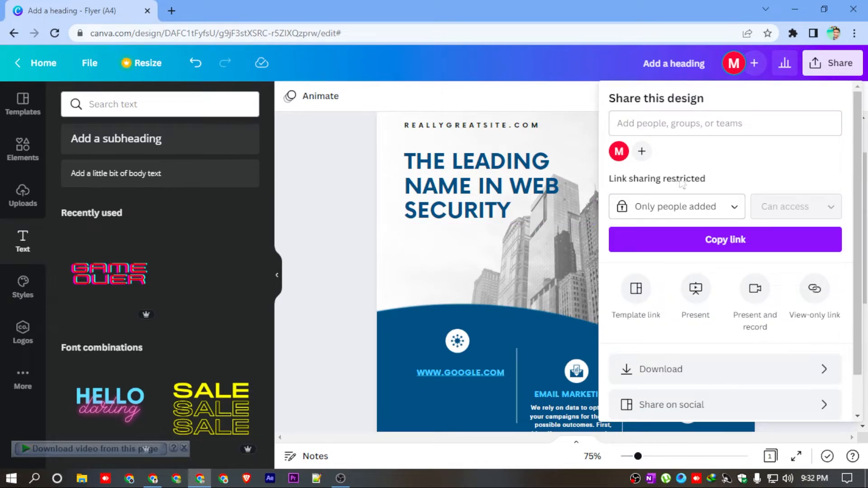
pyautogui.click(664, 214)
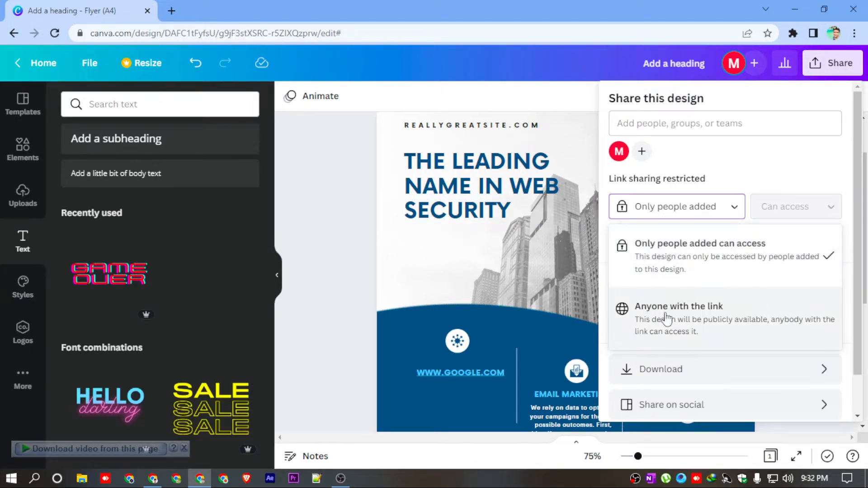
pyautogui.click(667, 318)
pyautogui.click(786, 211)
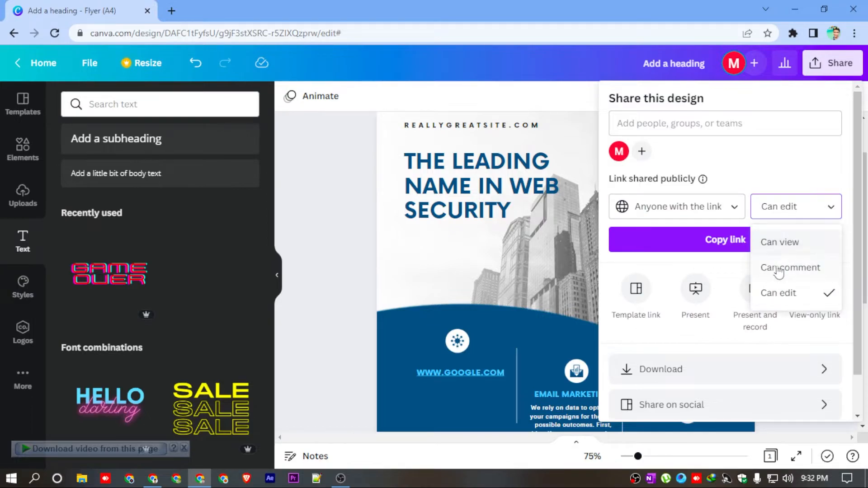
pyautogui.click(783, 298)
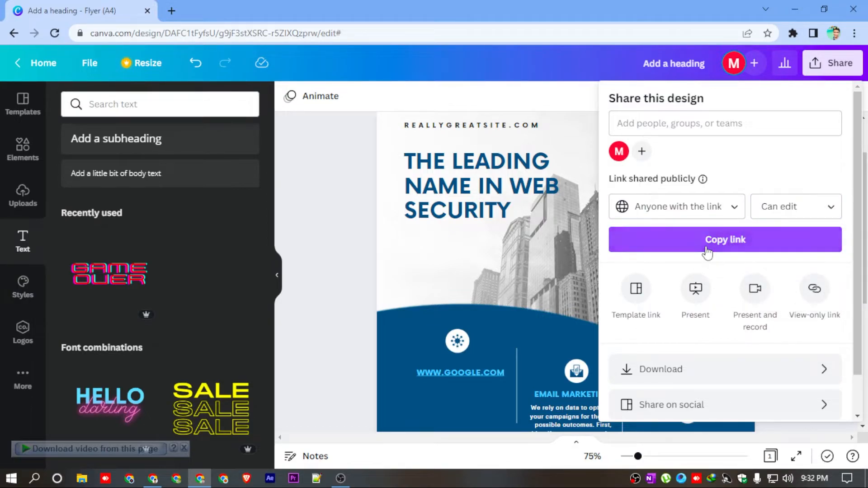
pyautogui.click(711, 248)
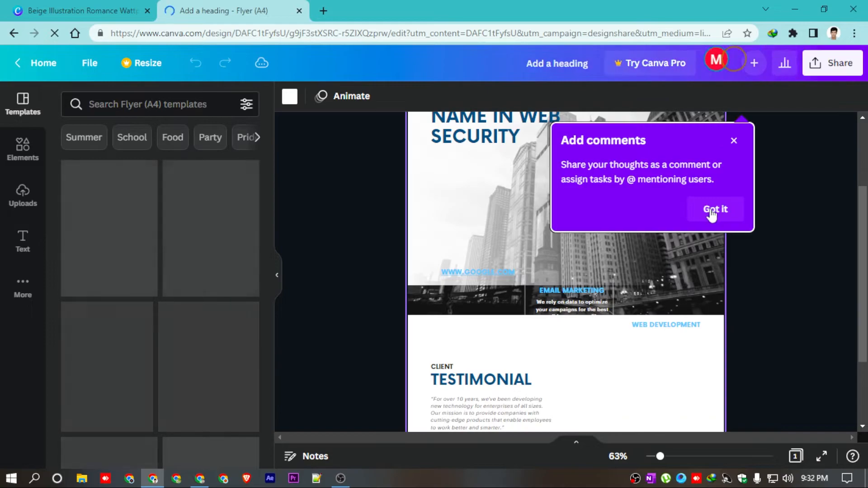
# - Check the shared flyer from the other account by selecting its main heading text and opening the download options
pyautogui.click(712, 210)
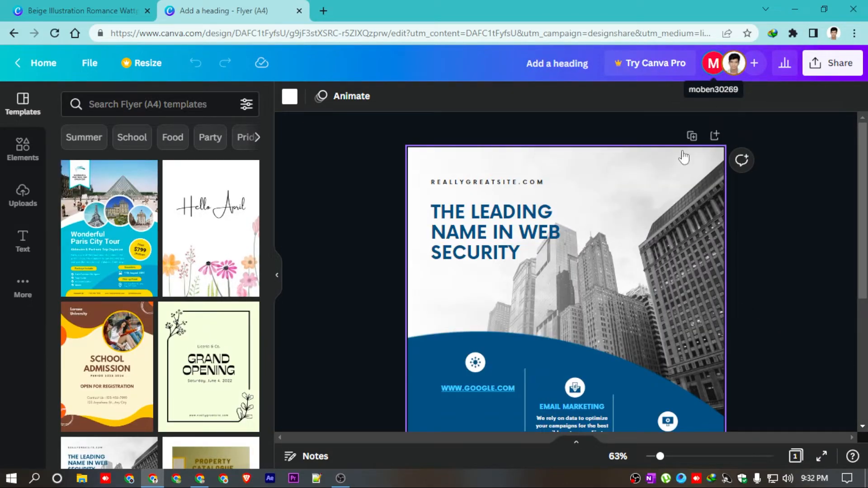
pyautogui.scroll(-2, 466, 221)
pyautogui.doubleClick(452, 185)
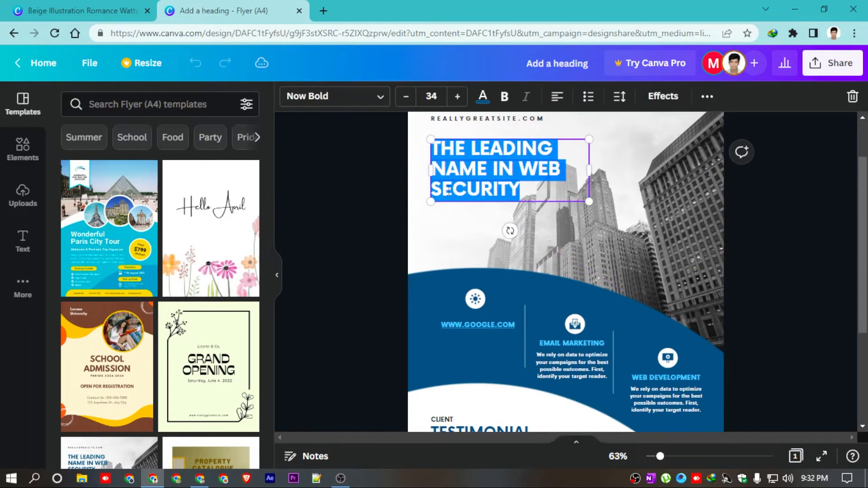
pyautogui.click(389, 186)
pyautogui.scroll(-2, 566, 284)
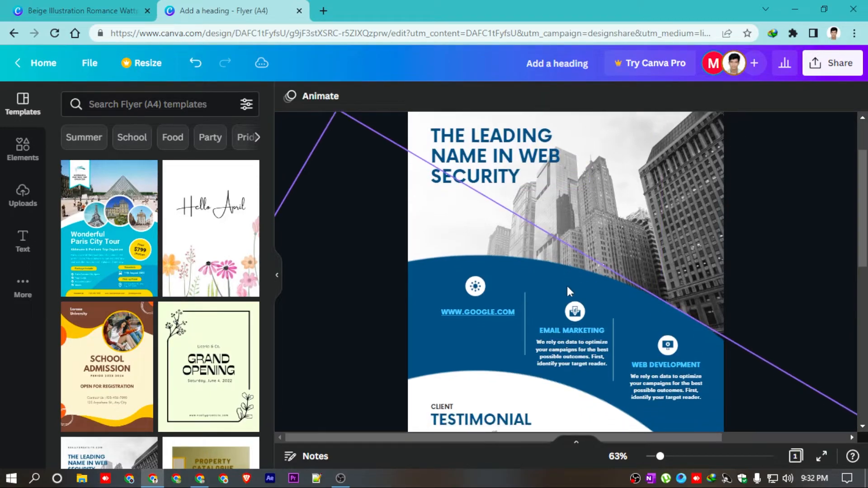
pyautogui.click(832, 63)
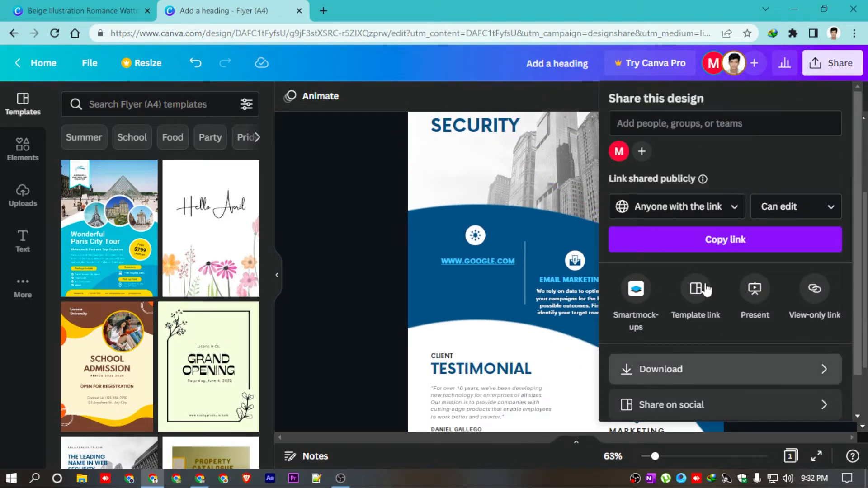
pyautogui.click(642, 369)
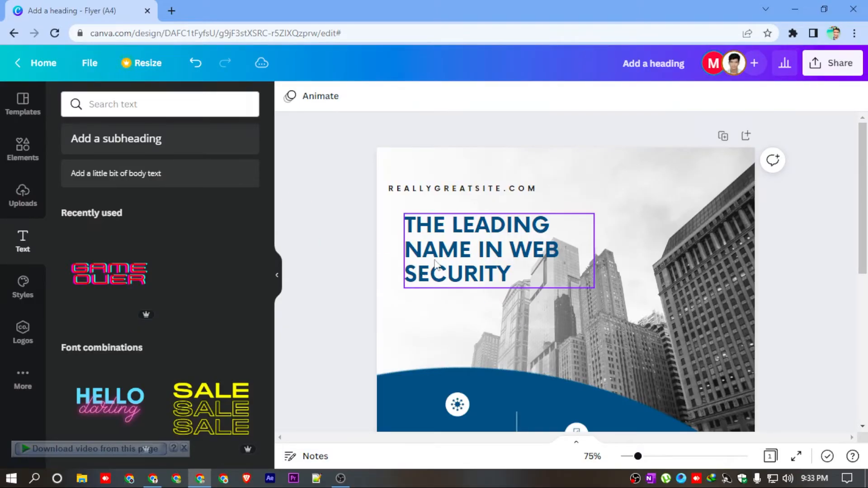
# - Collapse the side panel in the original flyer and show the rulers and guides
pyautogui.click(423, 233)
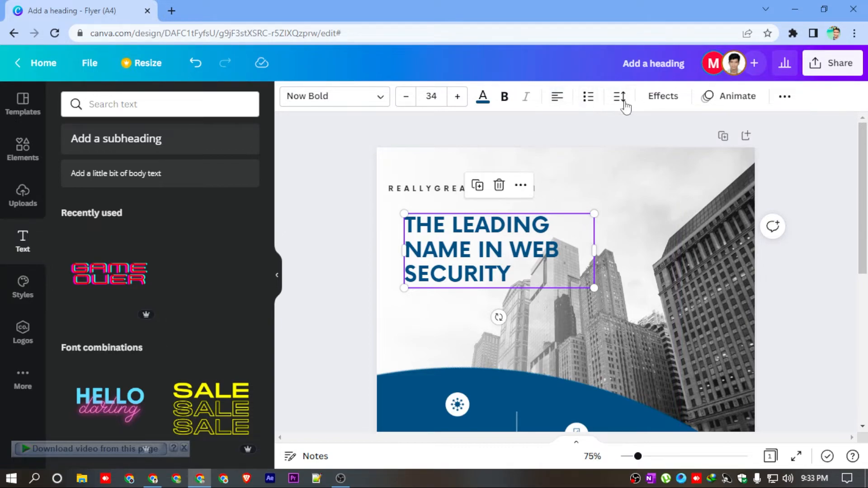
pyautogui.click(277, 275)
pyautogui.press('Escape')
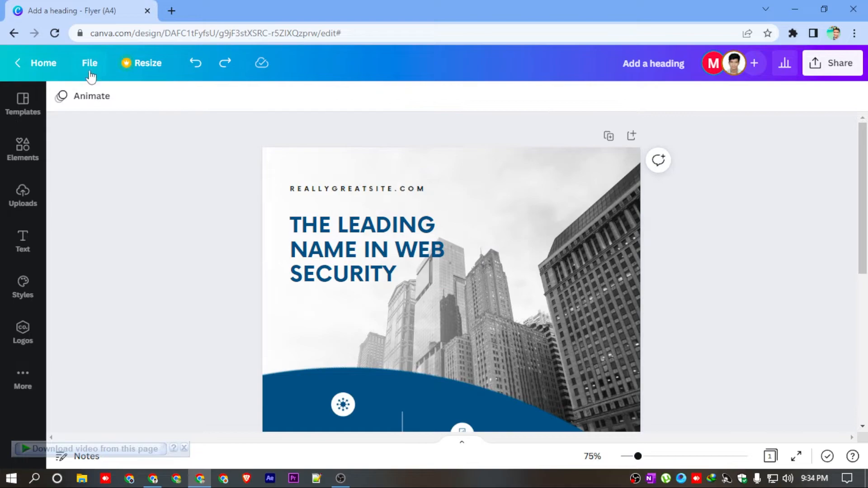
pyautogui.click(89, 65)
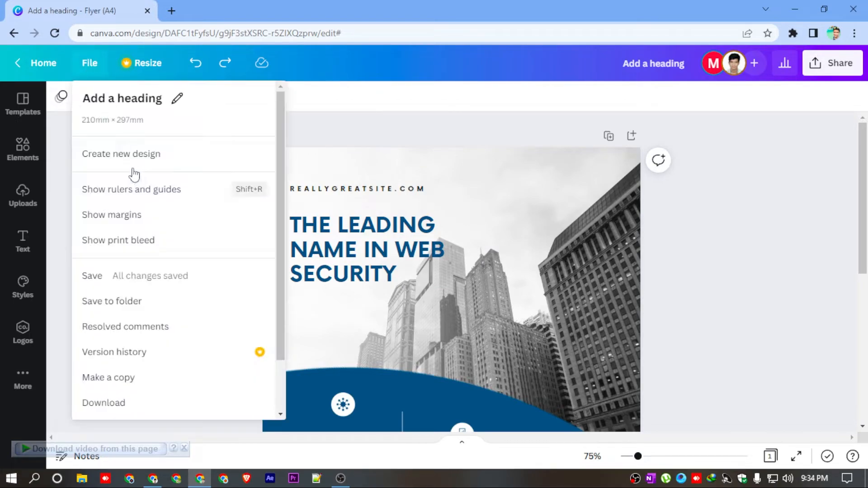
pyautogui.click(157, 192)
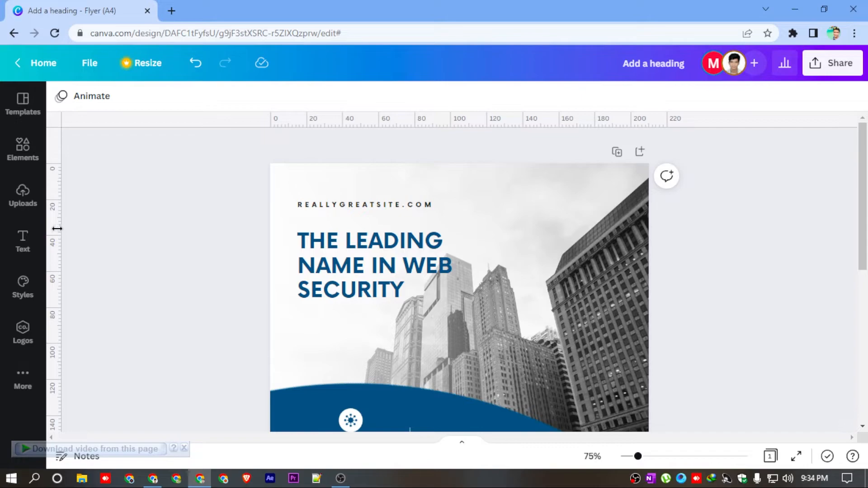
# - Place a vertical guide at about 109 mm and a horizontal guide at 68 mm on the flyer
pyautogui.scroll(-2, 55, 229)
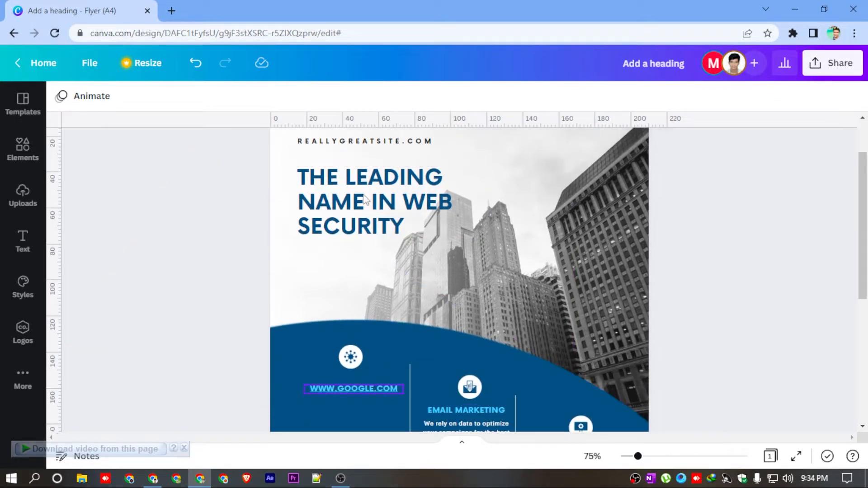
pyautogui.moveTo(55, 227); pyautogui.dragTo(467, 244)
pyautogui.moveTo(311, 121); pyautogui.dragTo(342, 223)
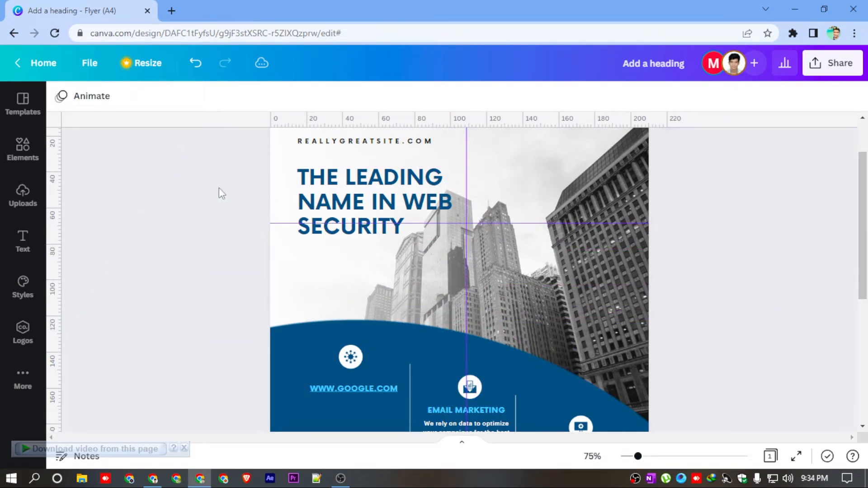
# - Remove the horizontal and vertical guides from the flyer
pyautogui.scroll(2, 219, 188)
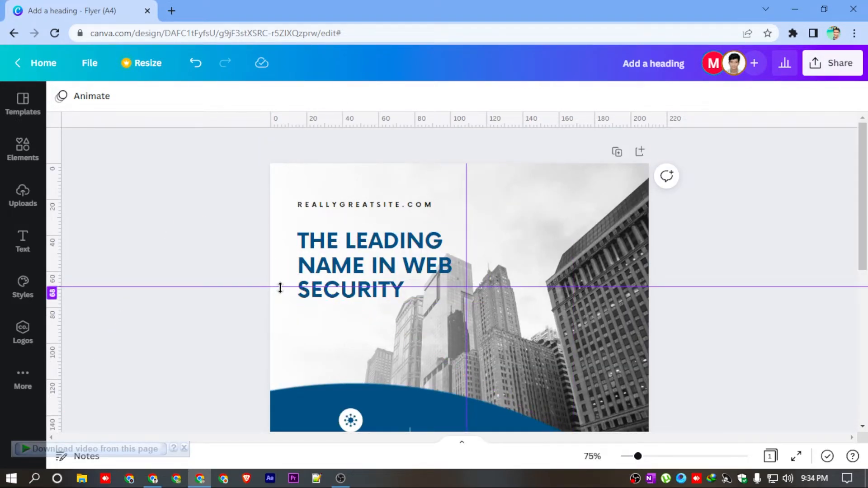
pyautogui.moveTo(281, 288); pyautogui.dragTo(289, 120)
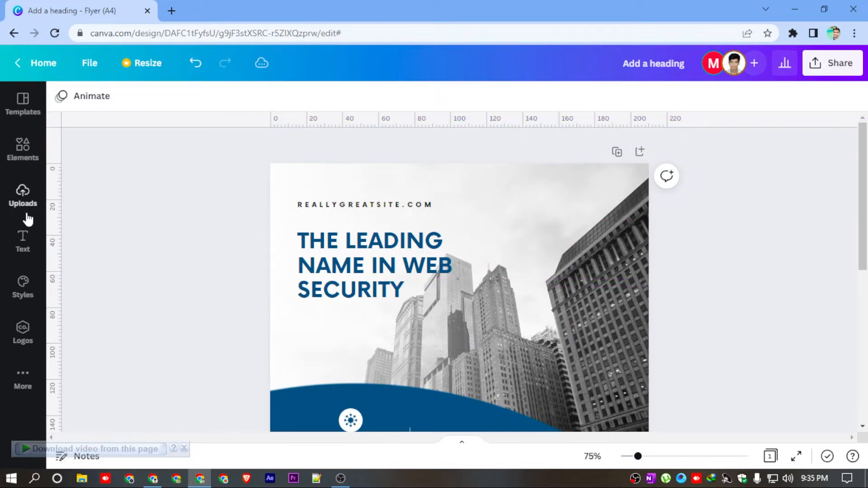